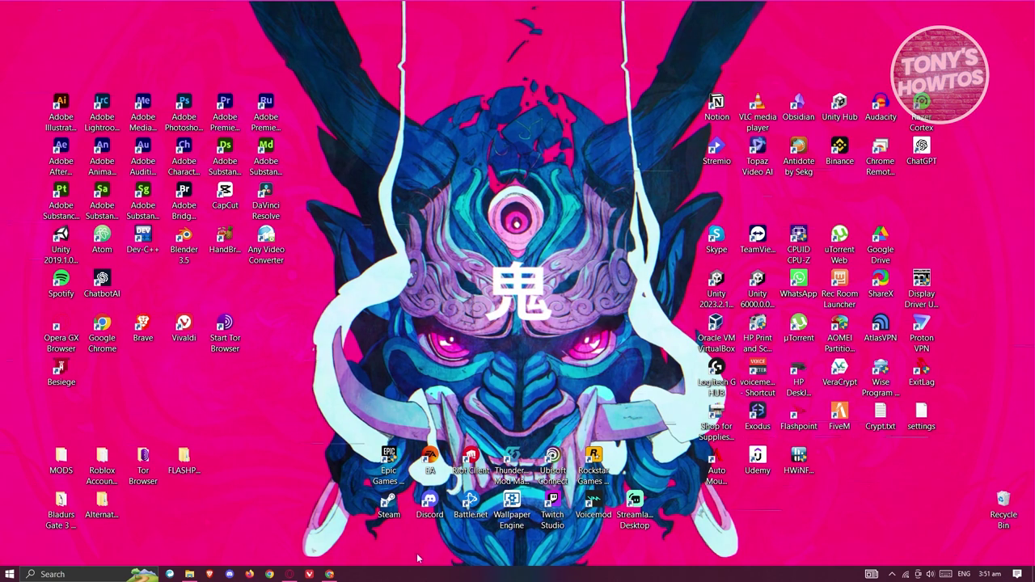
Launch Google Chrome from the taskbar so a New Tab page opens
left_click(330, 575)
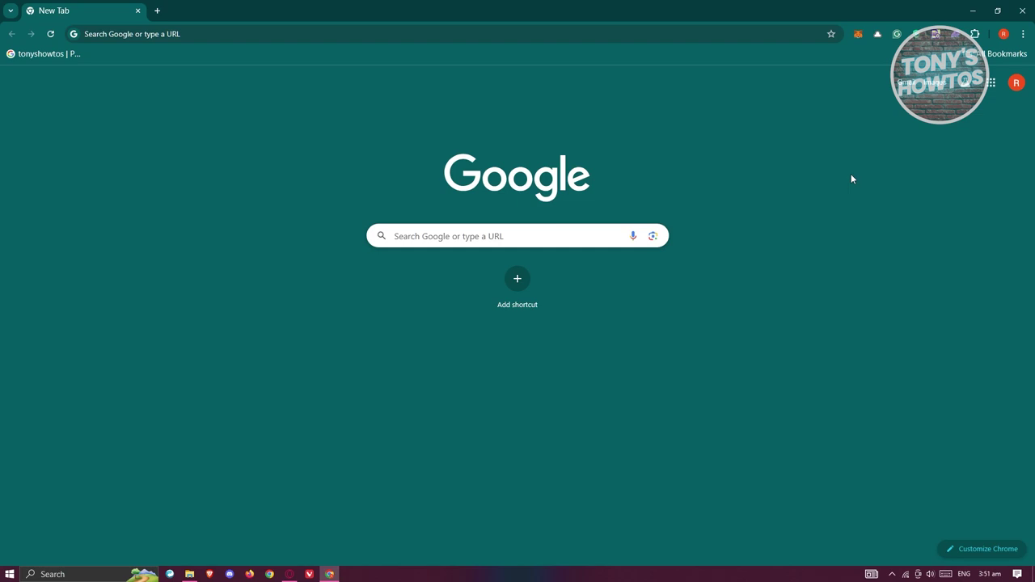
Go from Chrome's extensions list to the Manage extensions page, then open the Chrome Web Store in a new tab
left_click(975, 35)
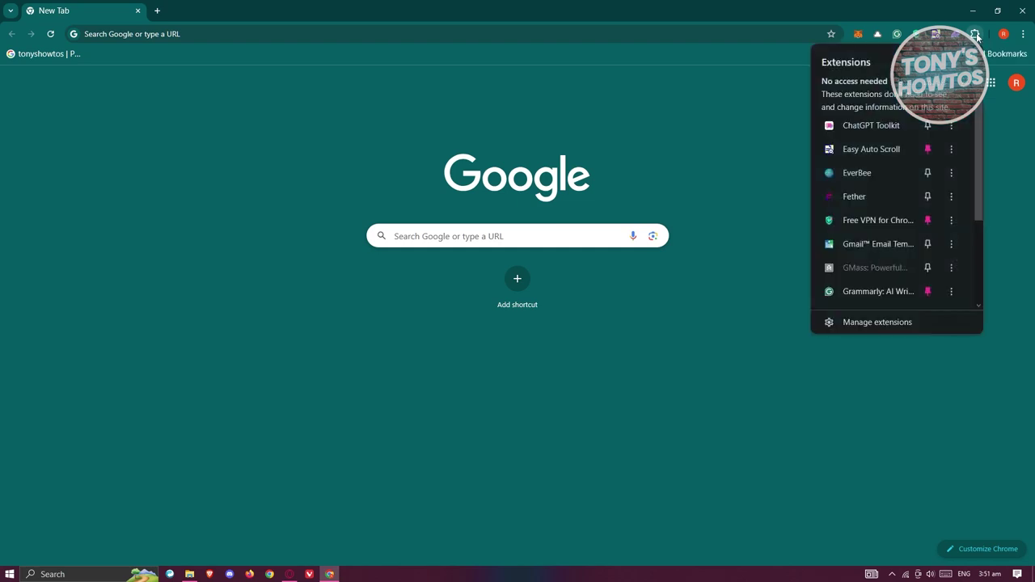
scroll(882, 292, "down", 1)
left_click(850, 323)
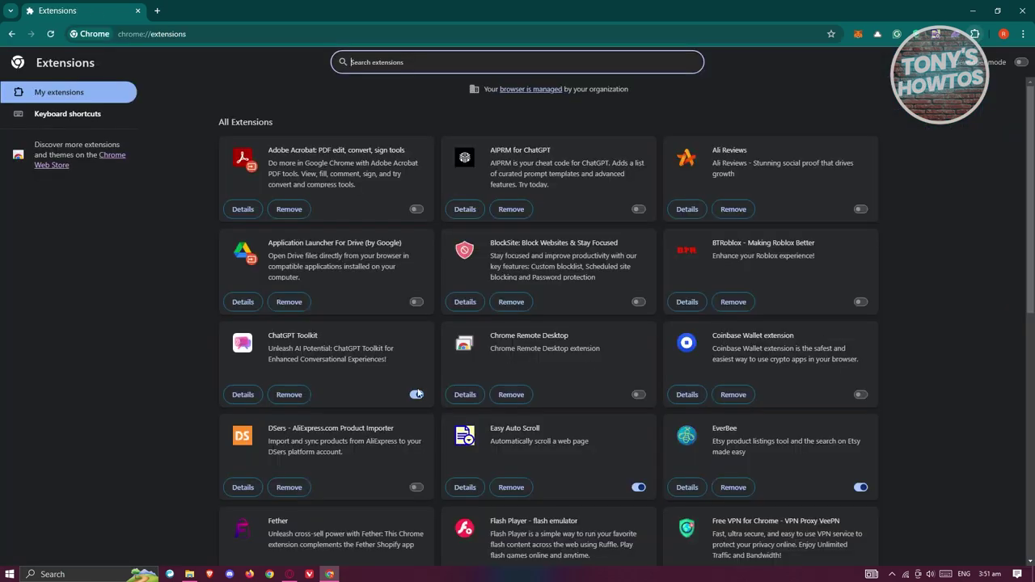
left_click(118, 155)
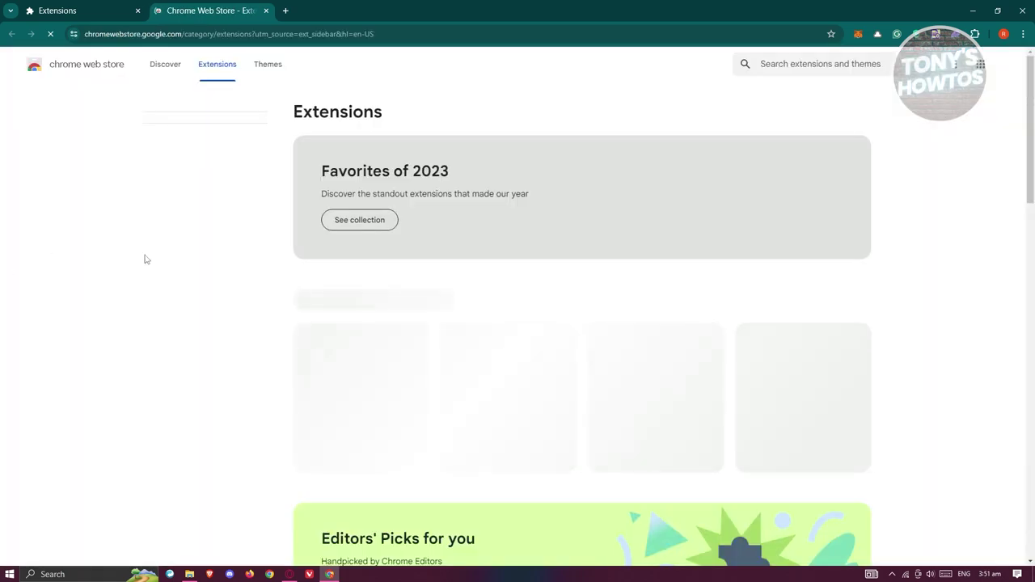
left_click(806, 64)
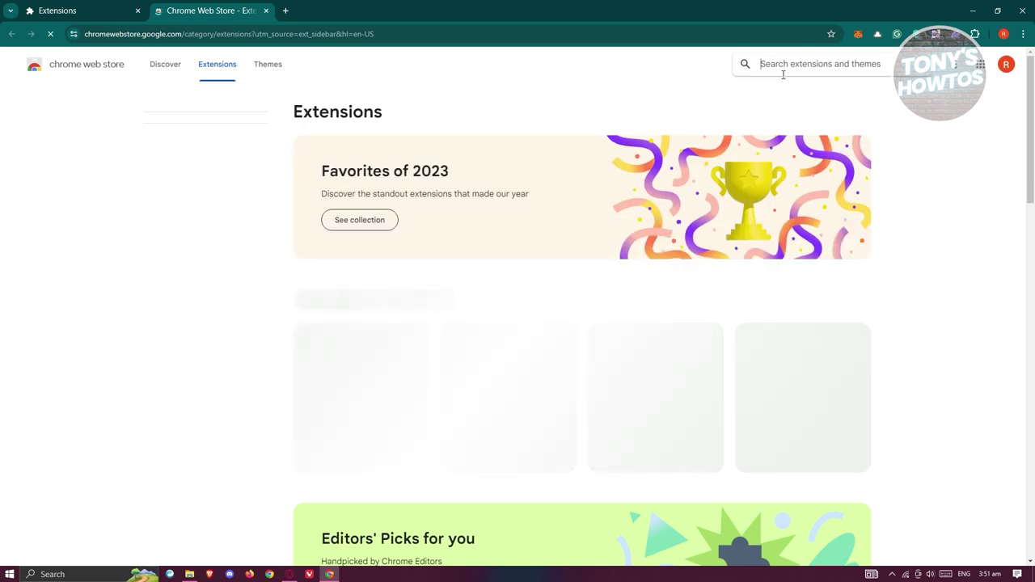
Search the Web Store for 'phantom wallet' and open the Phantom extension's listing
type("p")
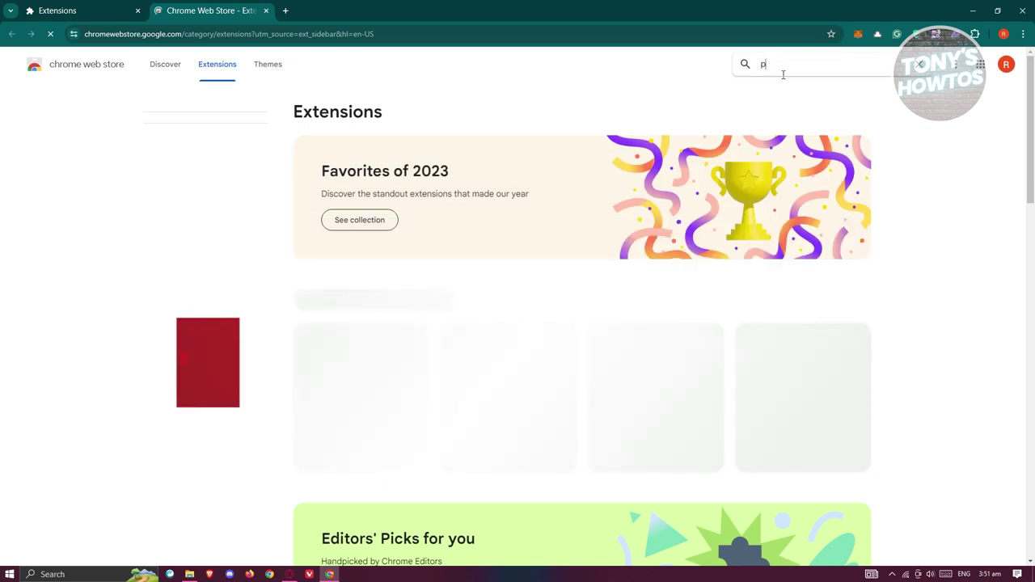
type("hantom wallet")
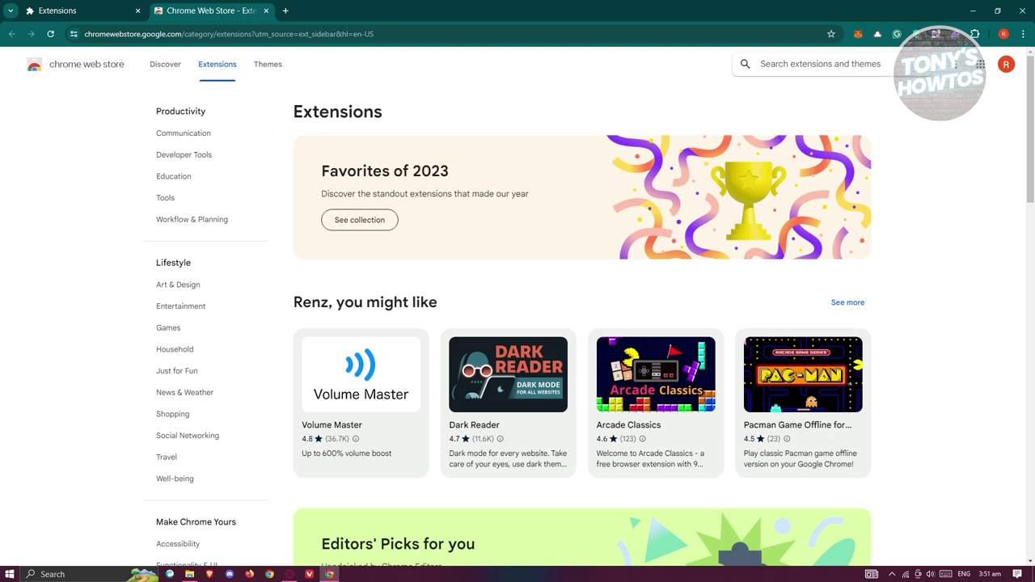
type("phantom")
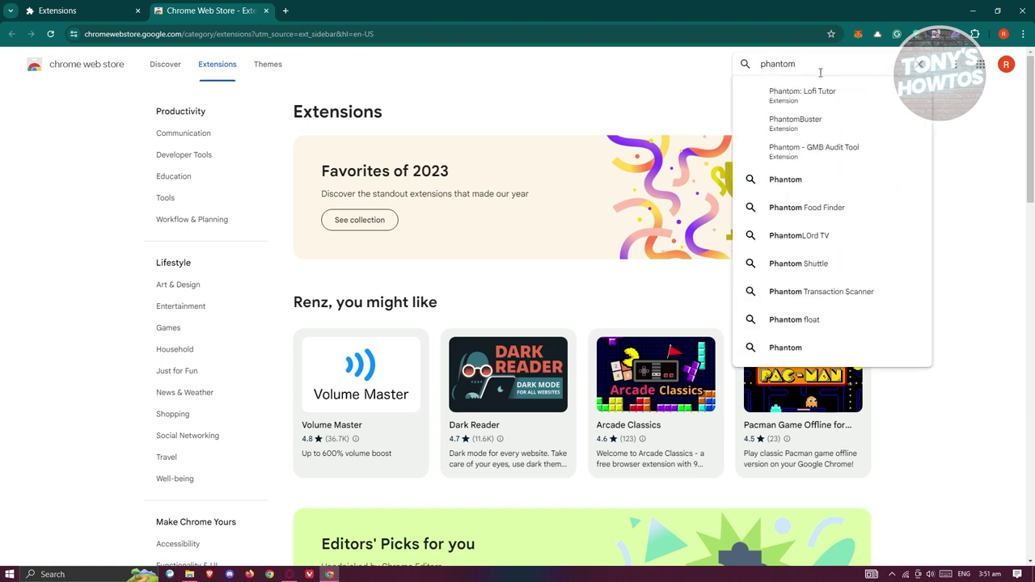
type(" wallet")
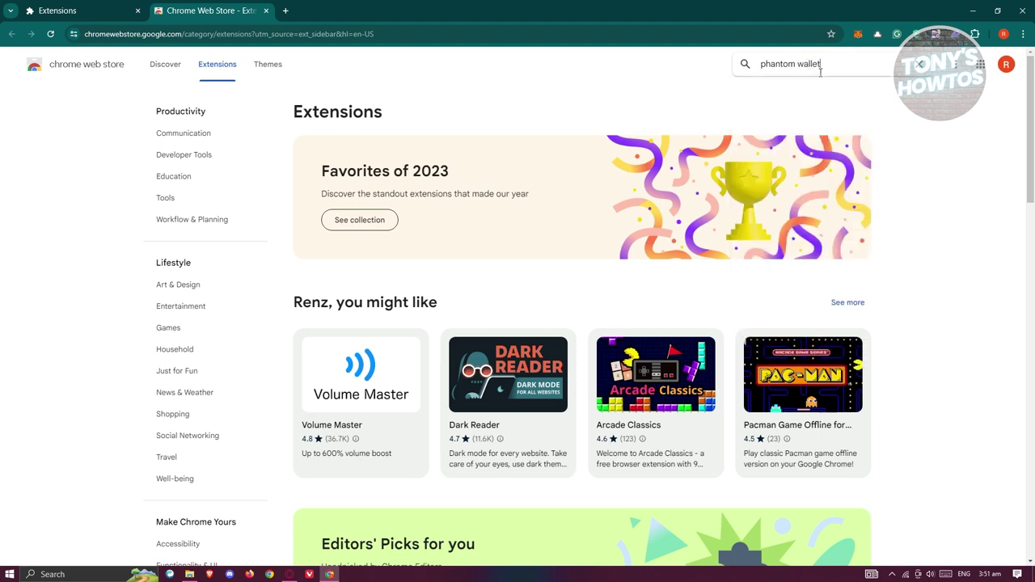
key("Return")
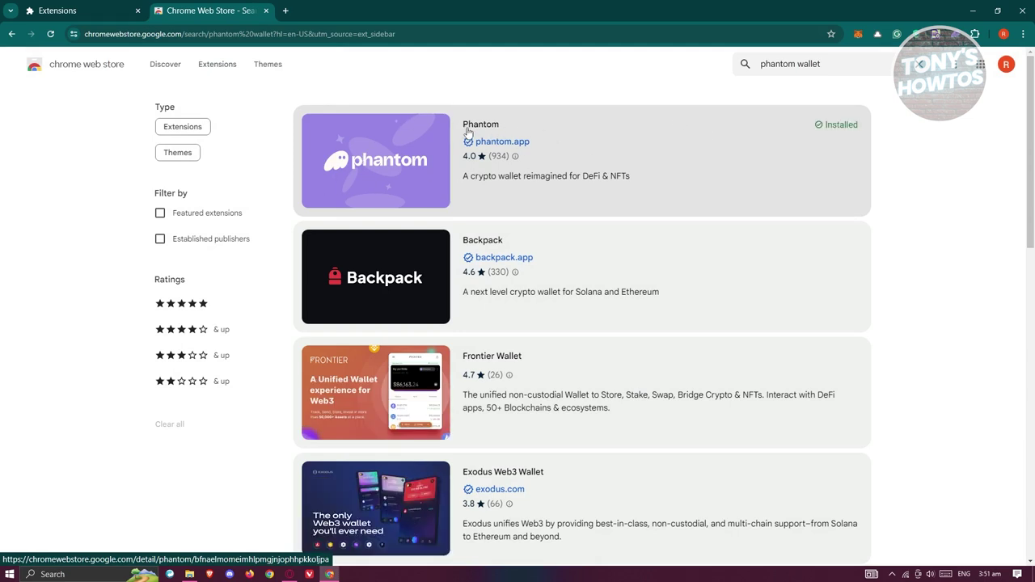
left_click(378, 162)
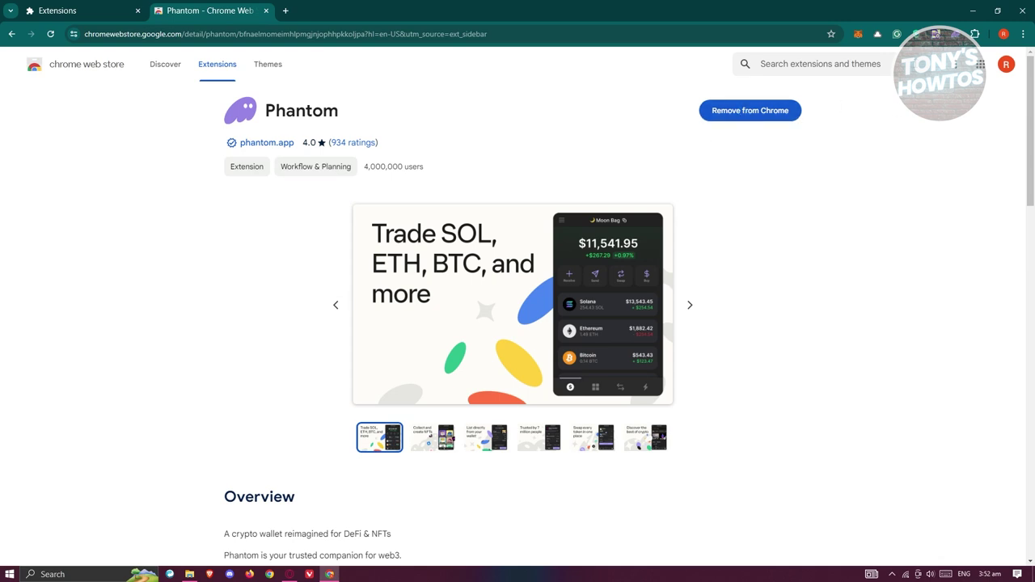
Confirm Phantom is among the installed extensions, then close the store tab and open a new tab
left_click(974, 34)
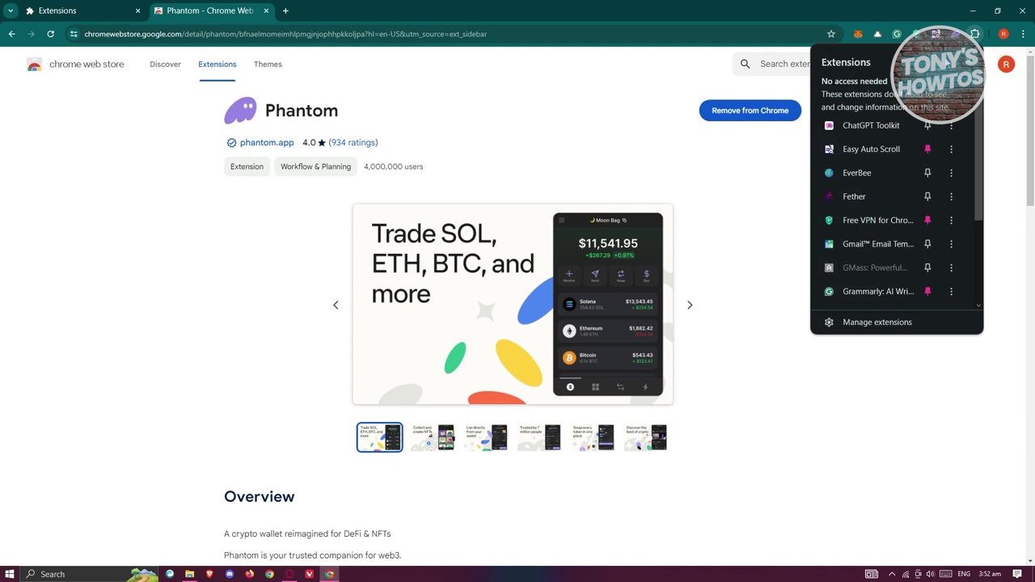
scroll(934, 200, "down", 3)
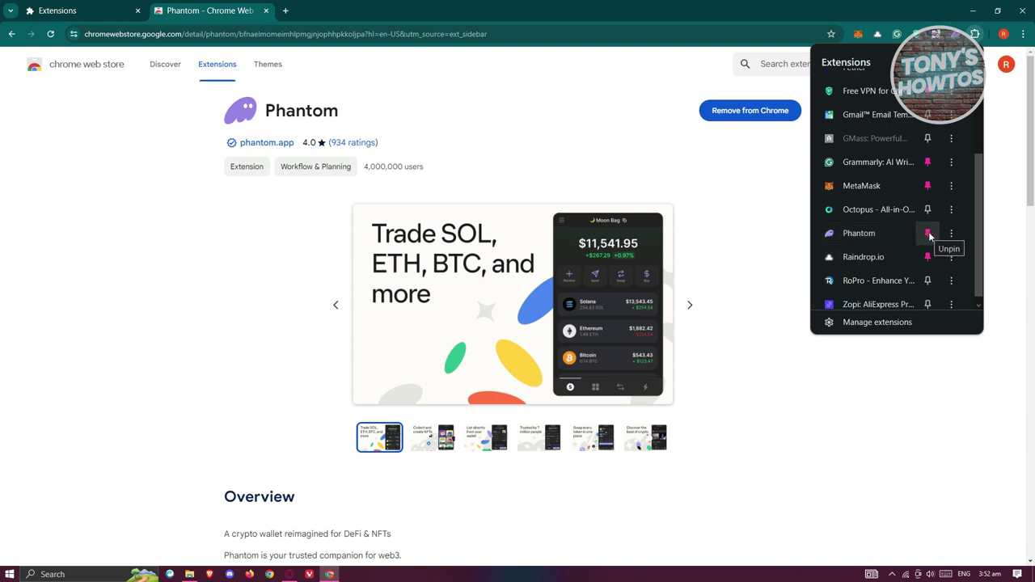
scroll(926, 240, "up", 1)
key("Escape")
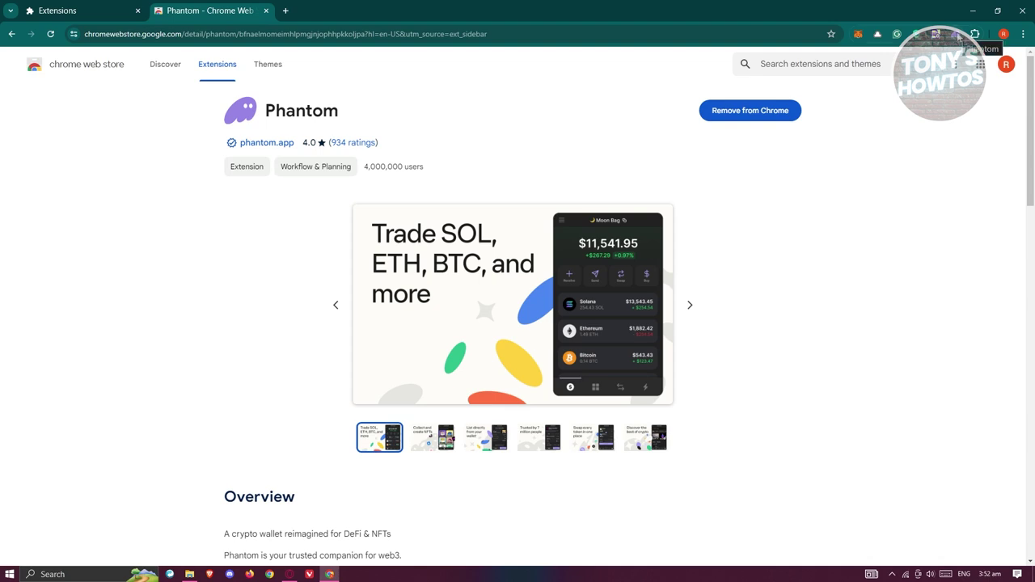
left_click(265, 10)
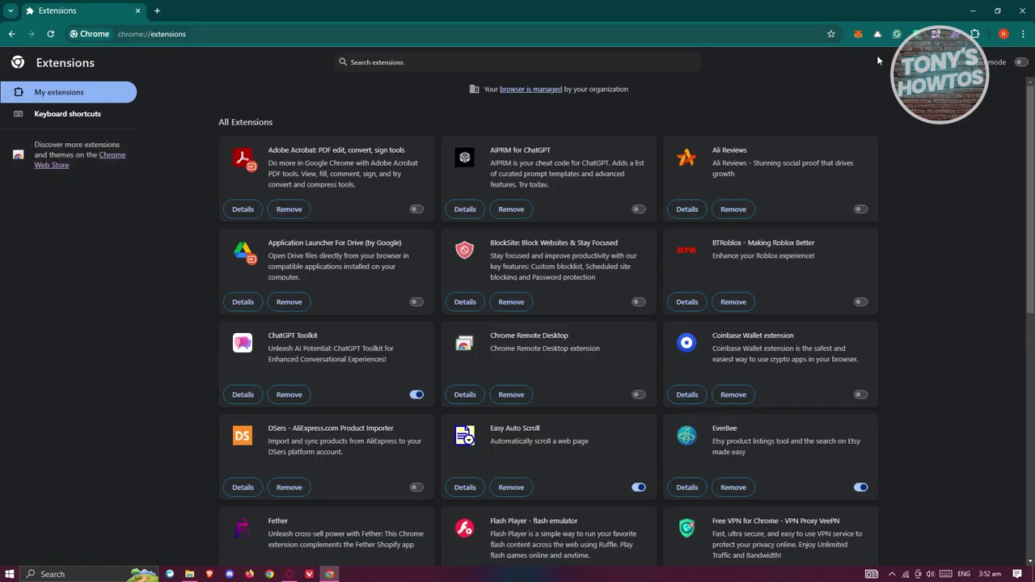
left_click(158, 10)
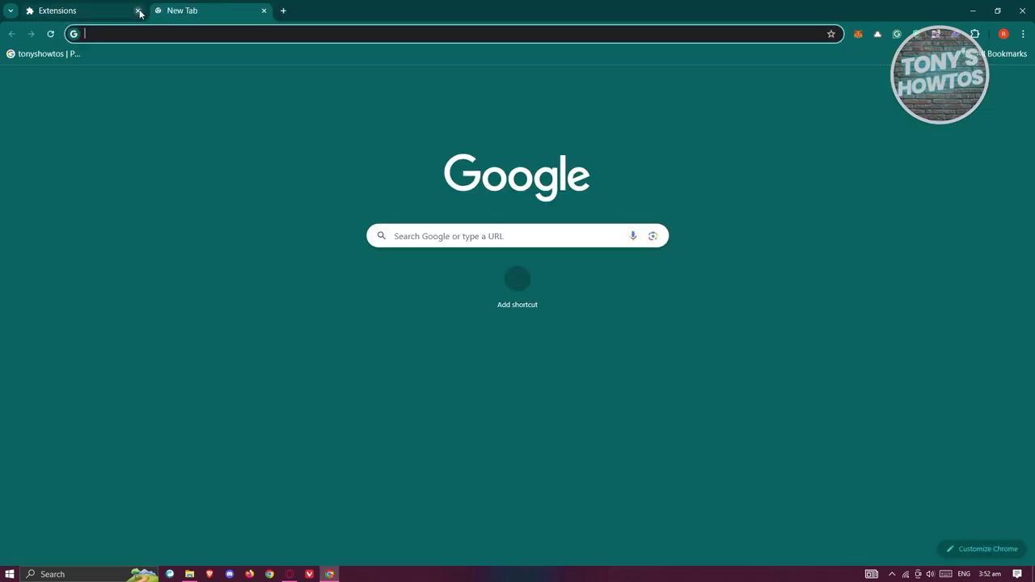
Open the Phantom popup and unlock it with the wallet password to reach the $0.00 home
left_click(955, 34)
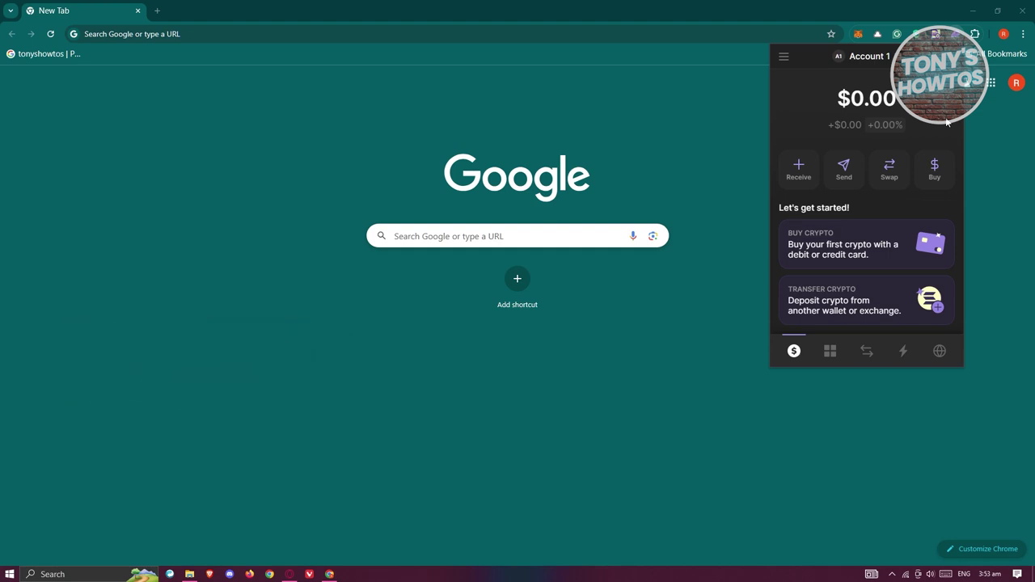
Check Account 1's chain addresses, then open its account side panel from the hamburger menu
mouse_move(862, 56)
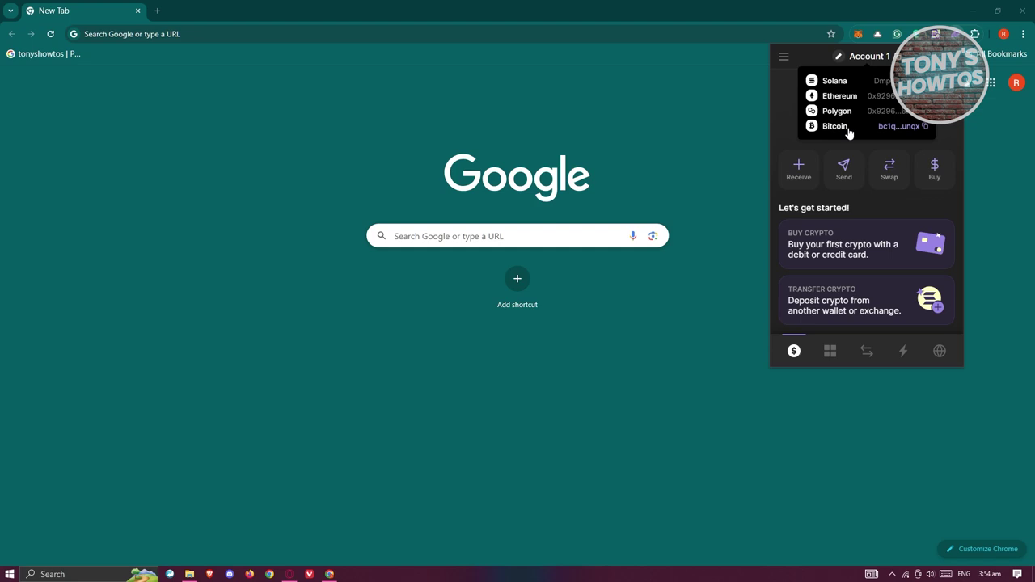
left_click(785, 56)
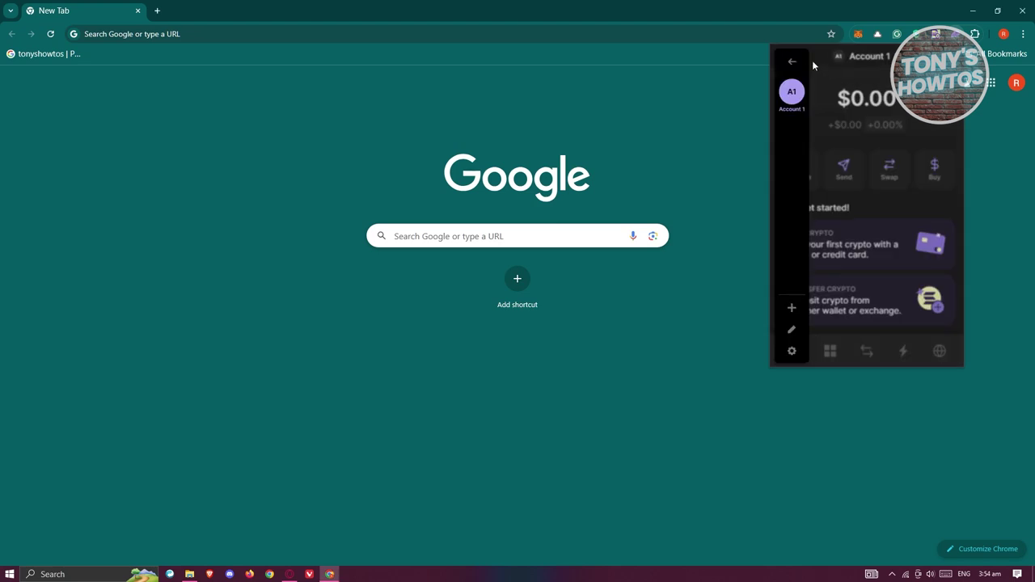
left_click(796, 63)
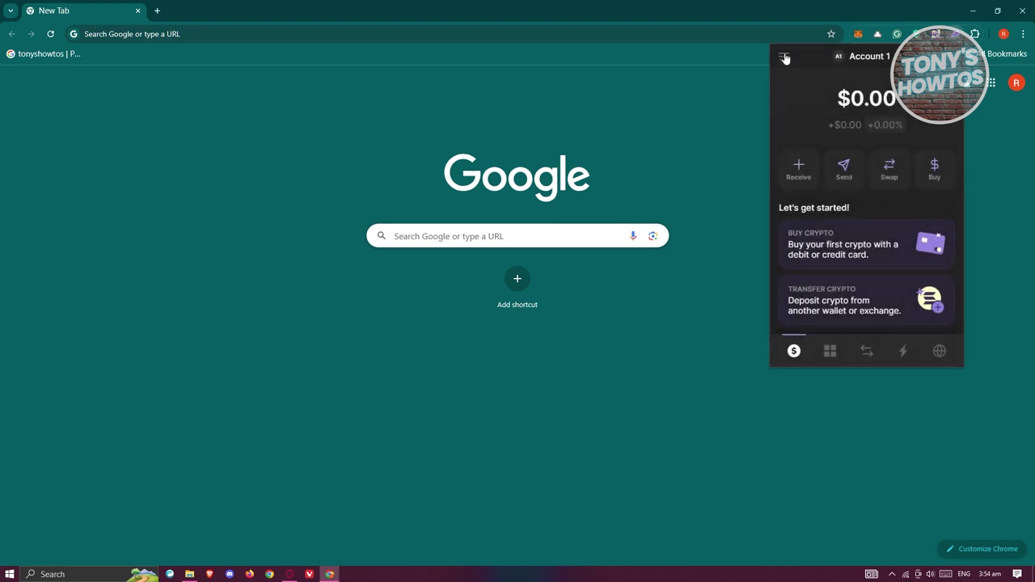
left_click(785, 57)
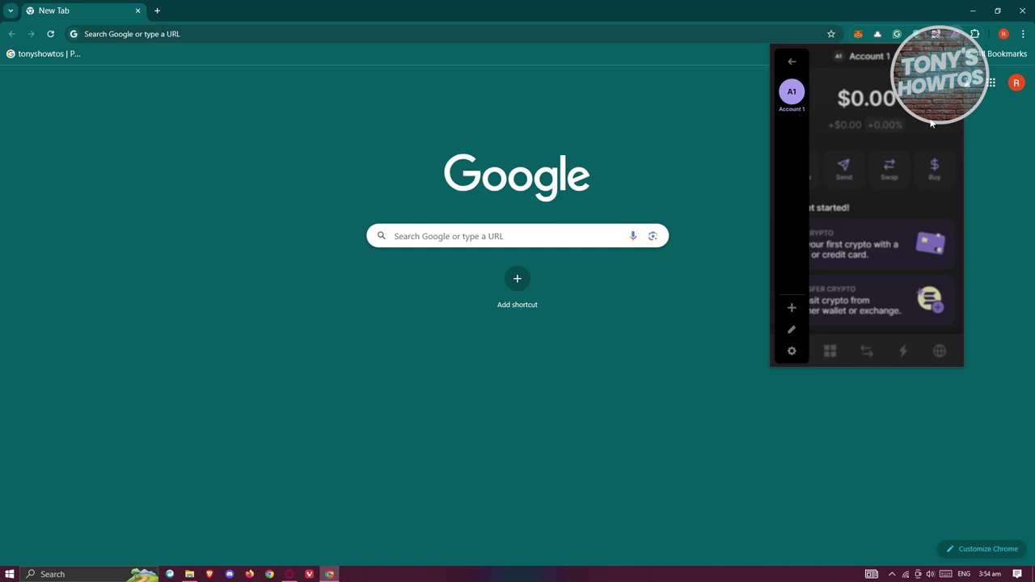
left_click(792, 331)
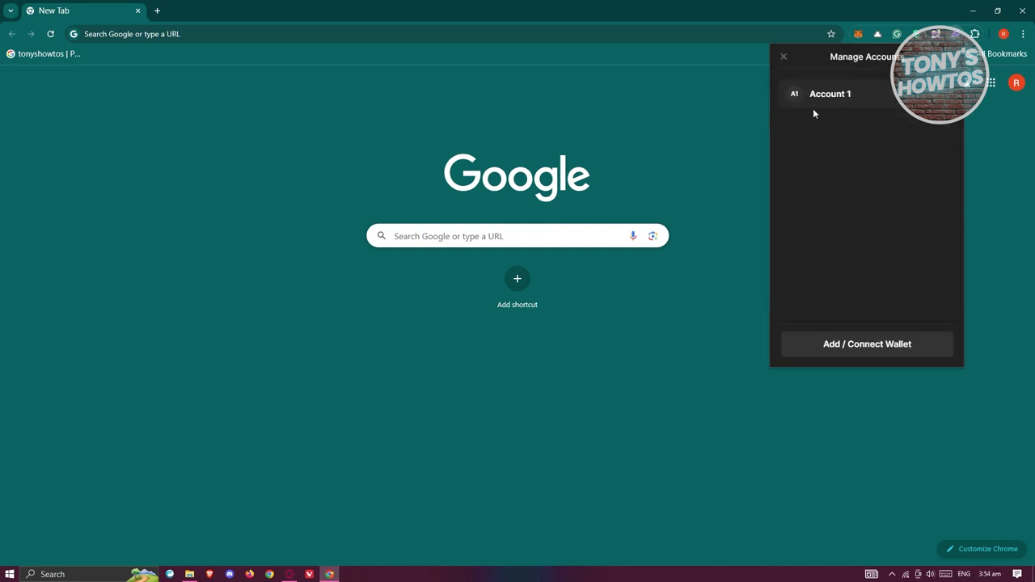
left_click(784, 59)
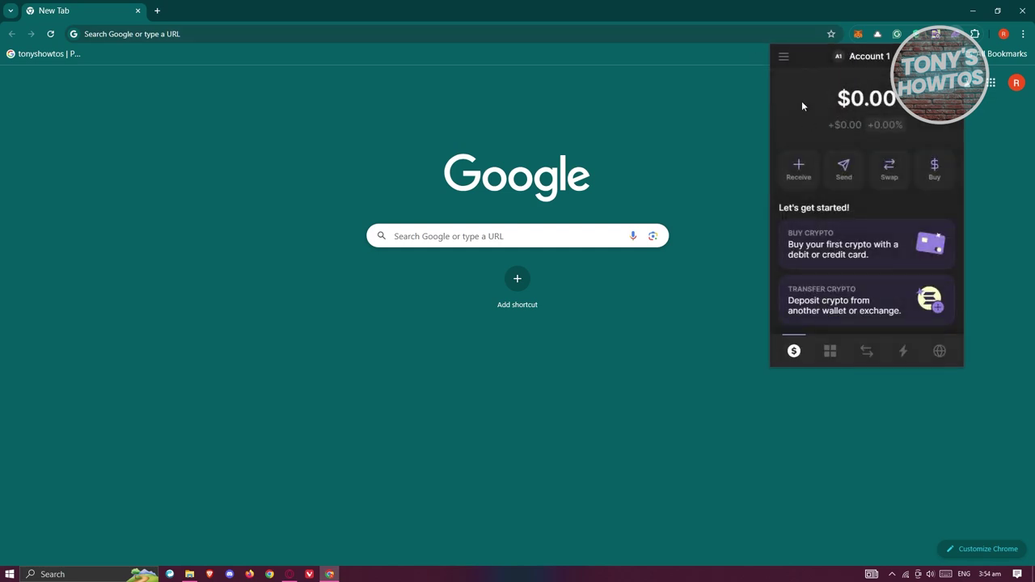
left_click(783, 55)
left_click(792, 351)
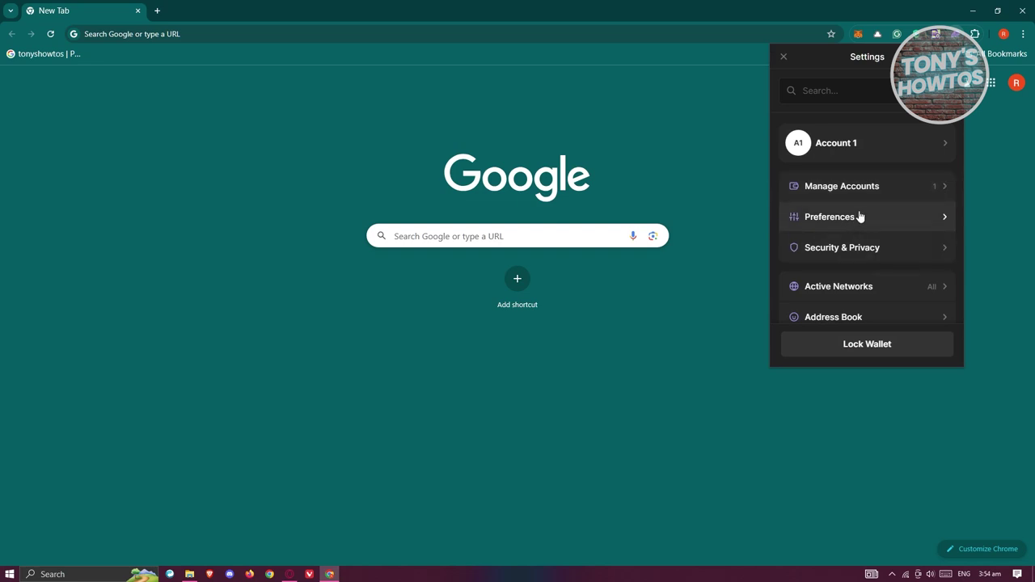
scroll(880, 215, "down", 1)
scroll(872, 195, "up", 1)
scroll(872, 194, "down", 1)
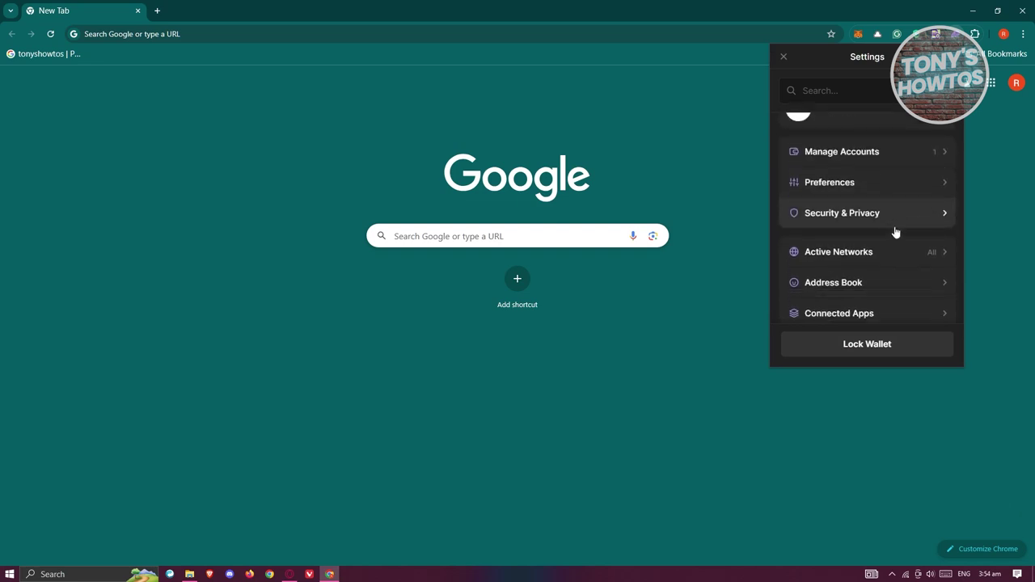
left_click(894, 197)
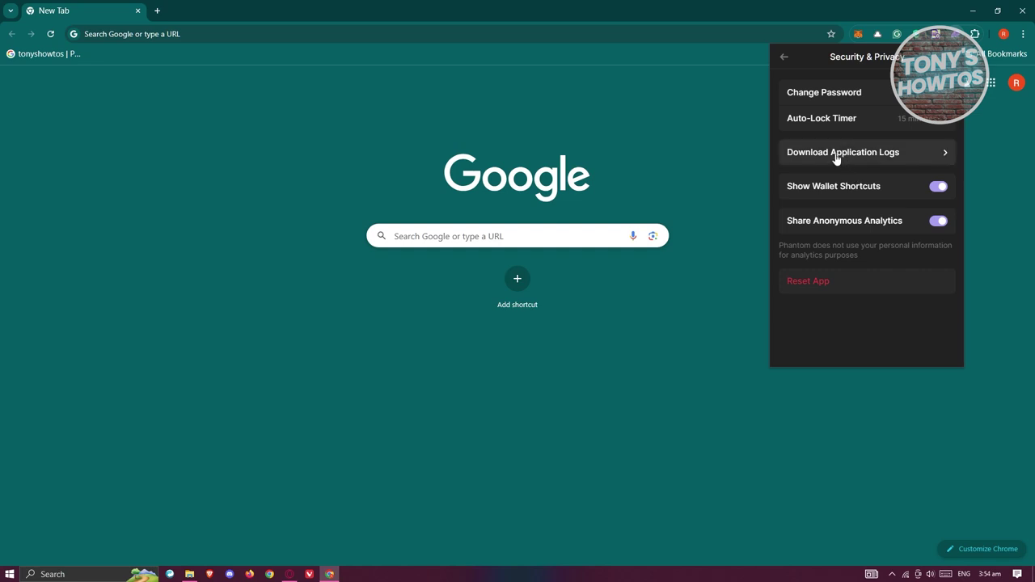
left_click(783, 58)
scroll(857, 220, "down", 3)
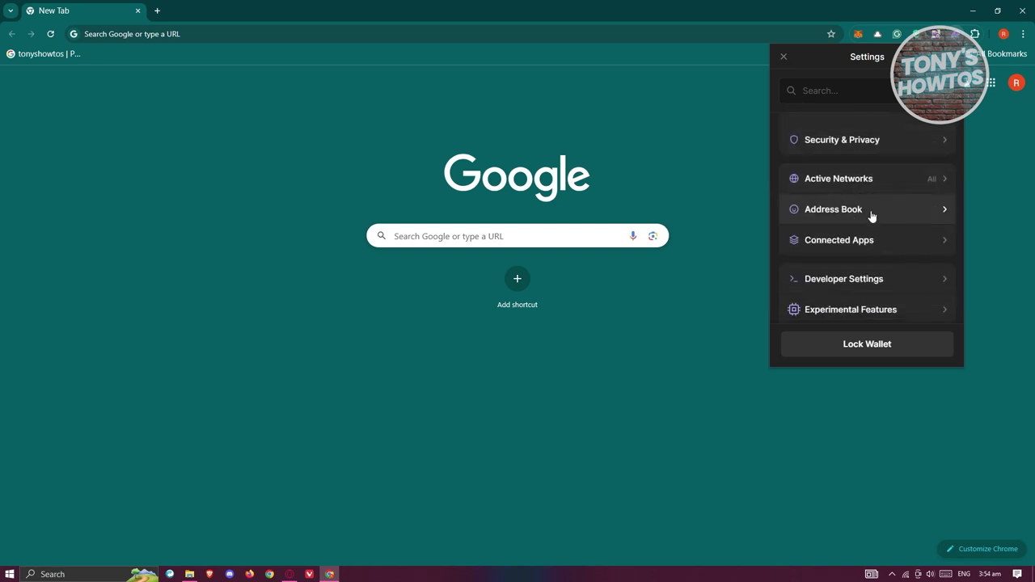
left_click(872, 214)
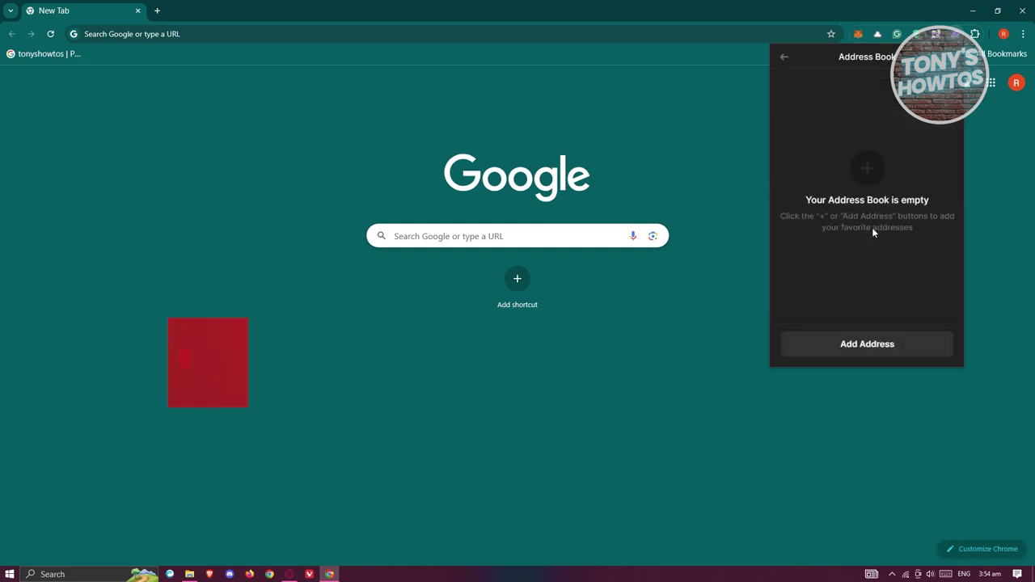
Review Address Book and Connected Apps (no connections), then close Settings to the wallet home
left_click(785, 52)
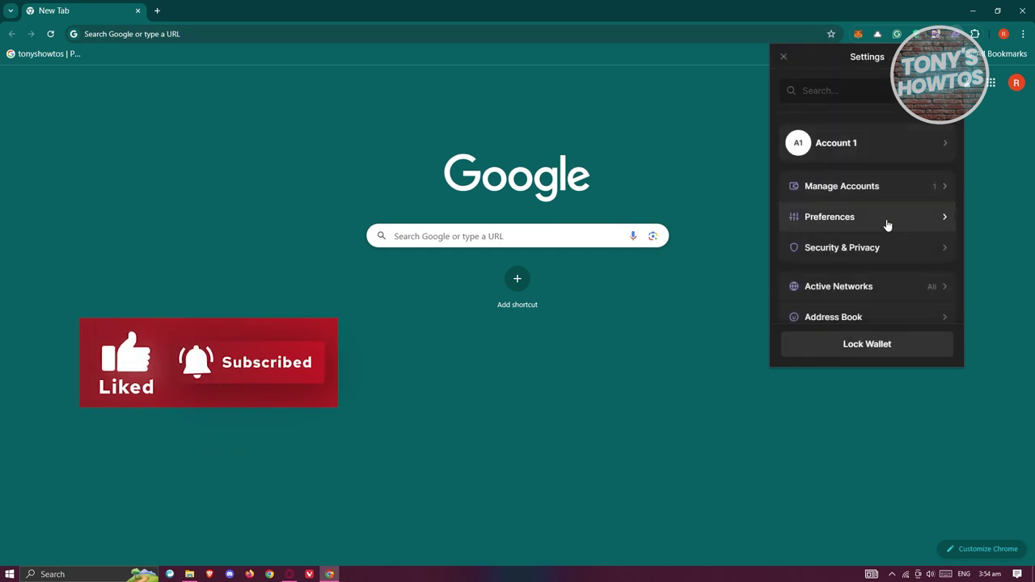
scroll(897, 232, "down", 3)
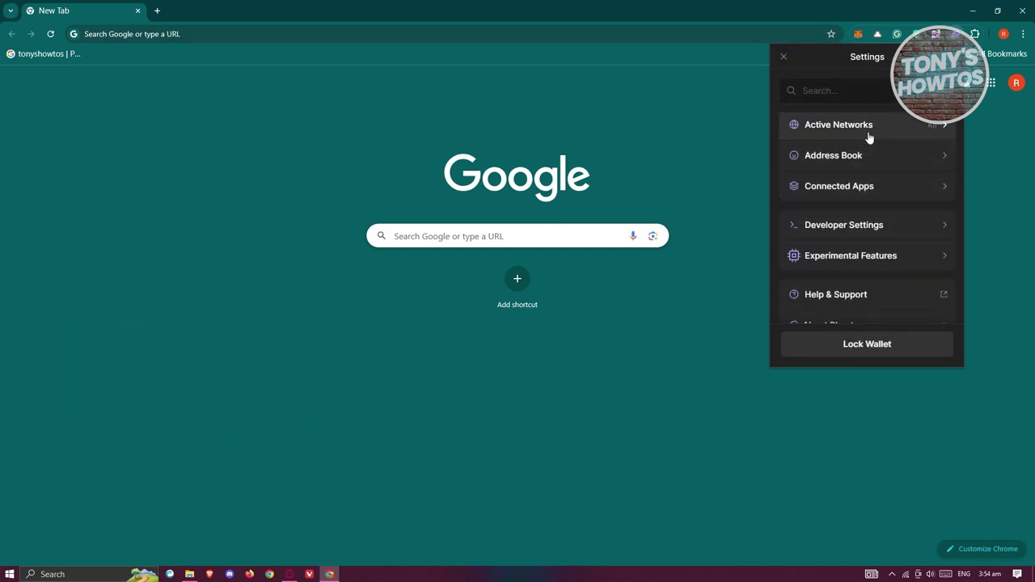
left_click(850, 197)
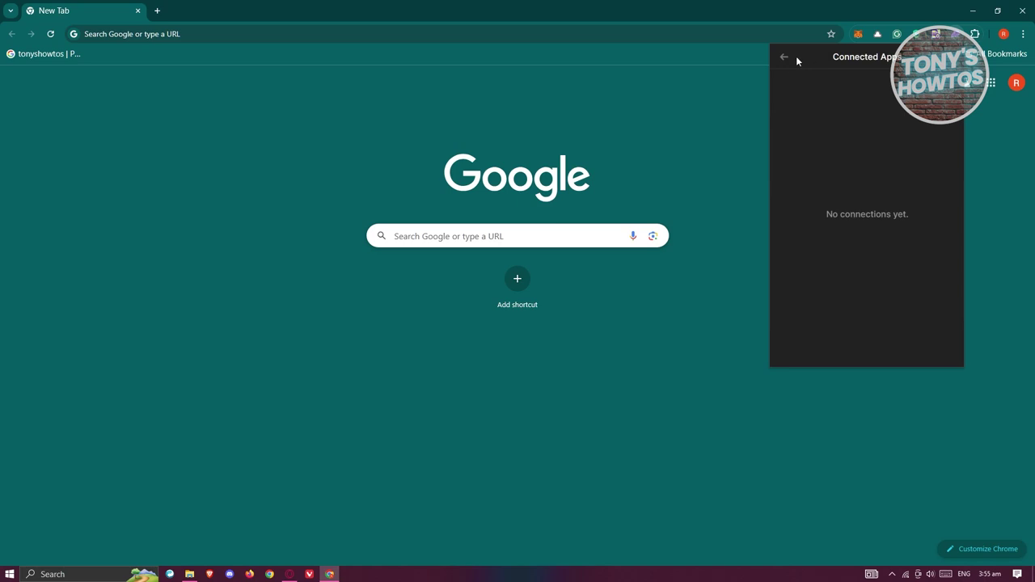
left_click(784, 58)
scroll(832, 267, "down", 3)
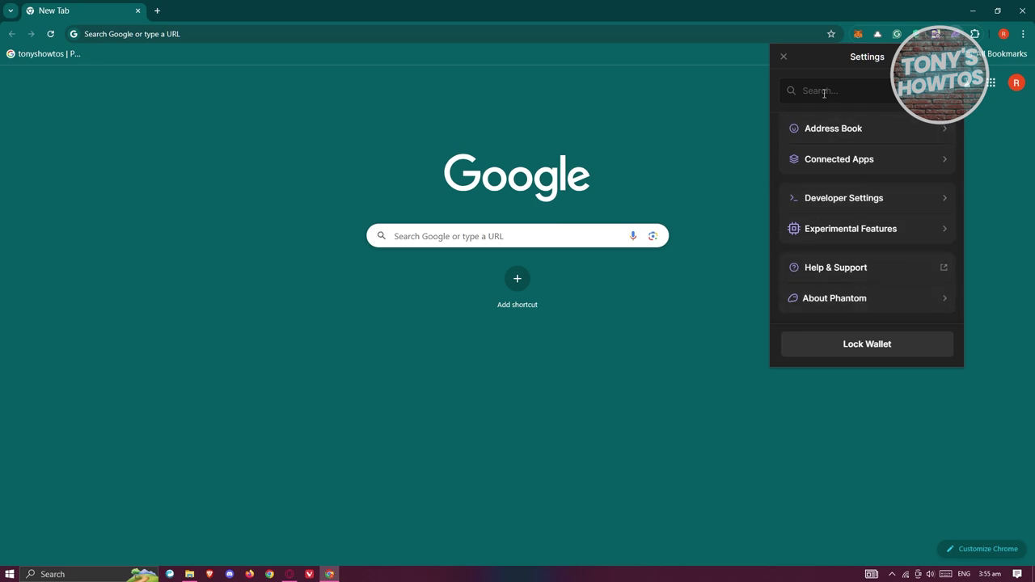
left_click(783, 58)
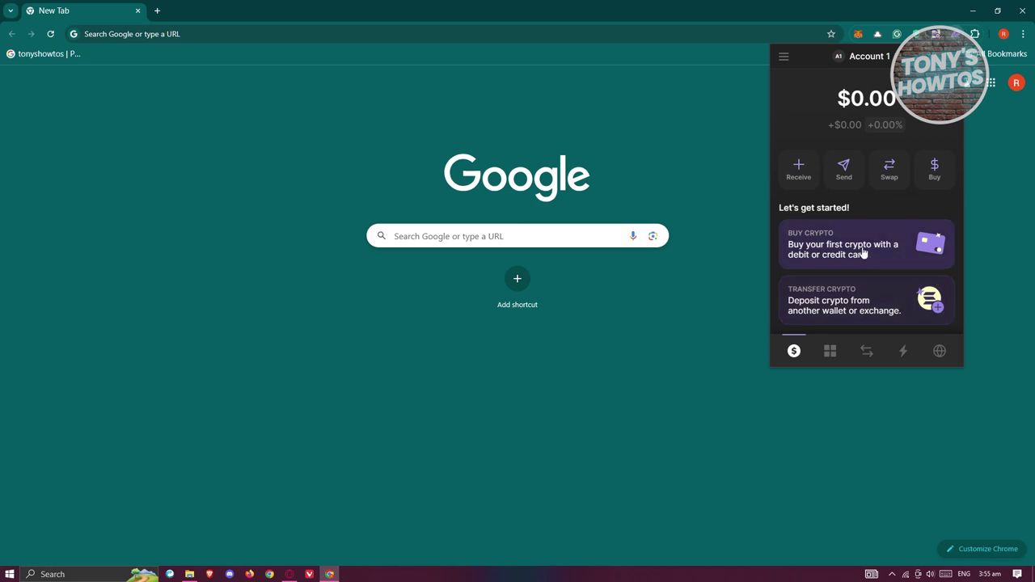
Switch between the collectibles view and the balance overview
left_click(830, 350)
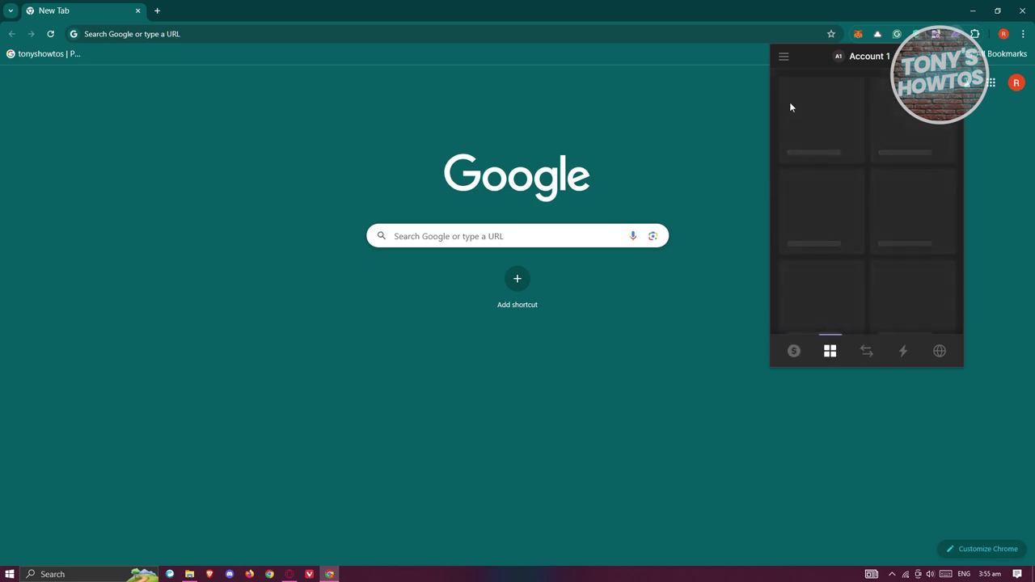
left_click(795, 351)
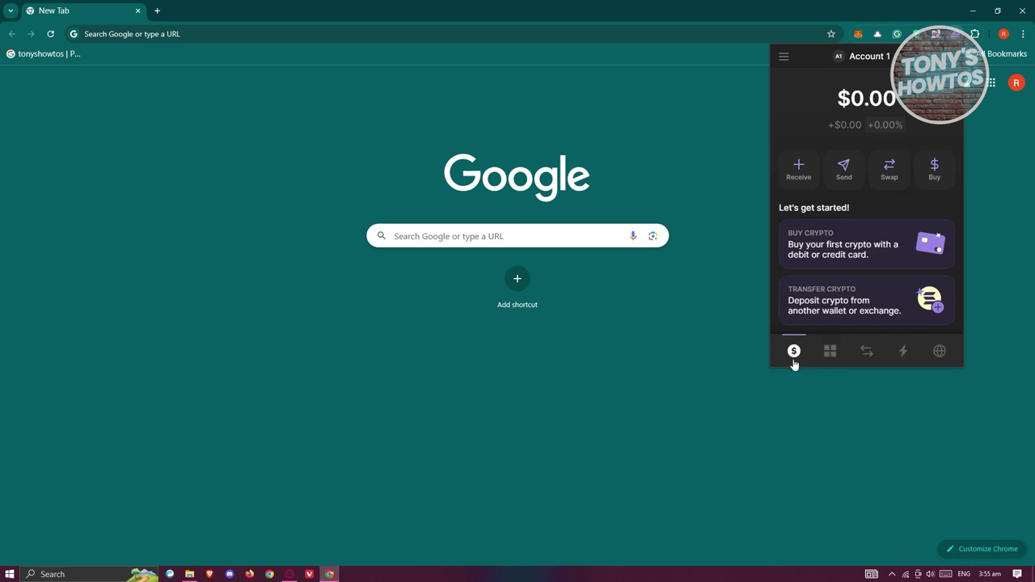
left_click(830, 351)
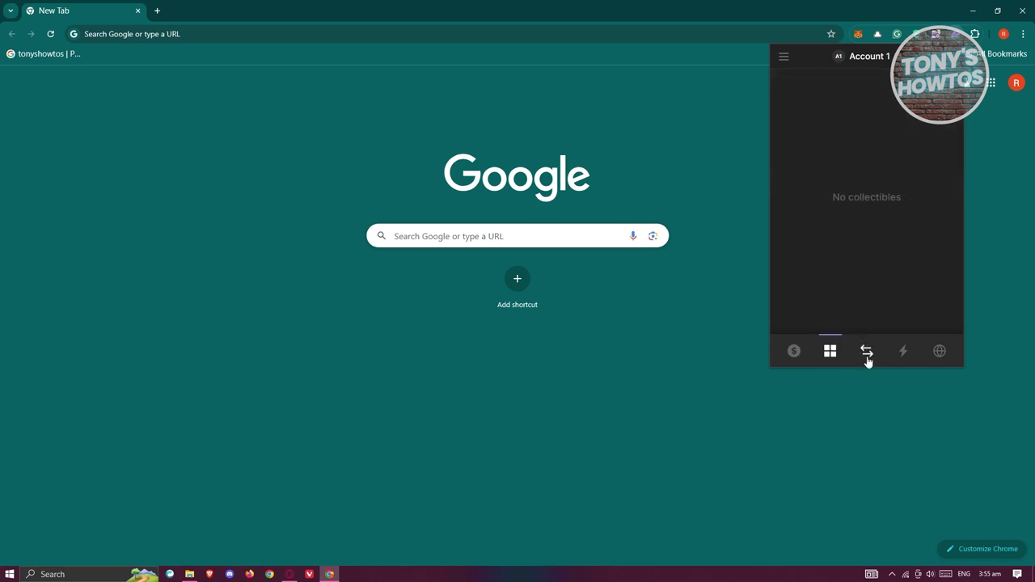
Show the Solana-to-USD Coin swap form and check both token lists without changing them
left_click(866, 351)
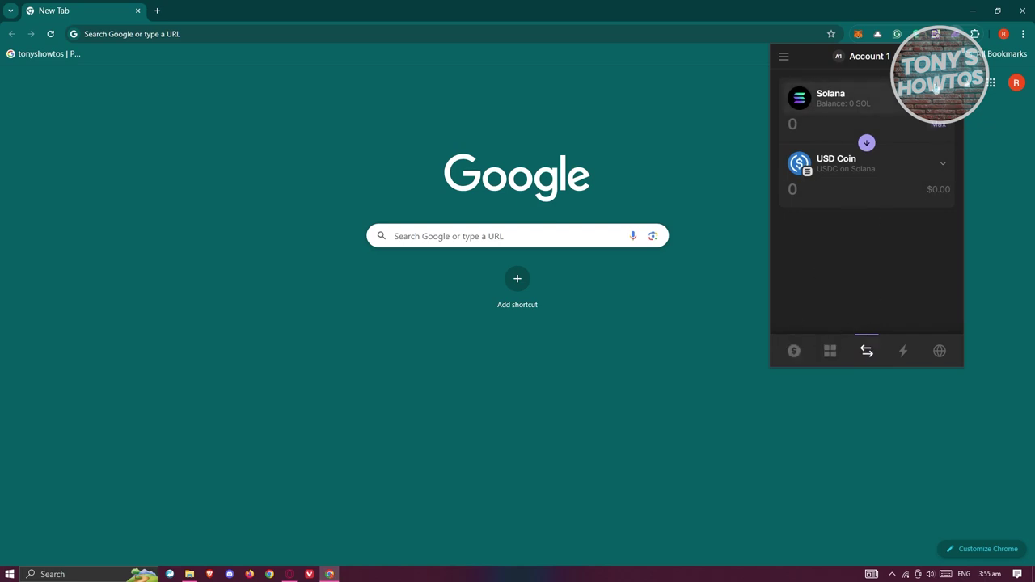
left_click(943, 102)
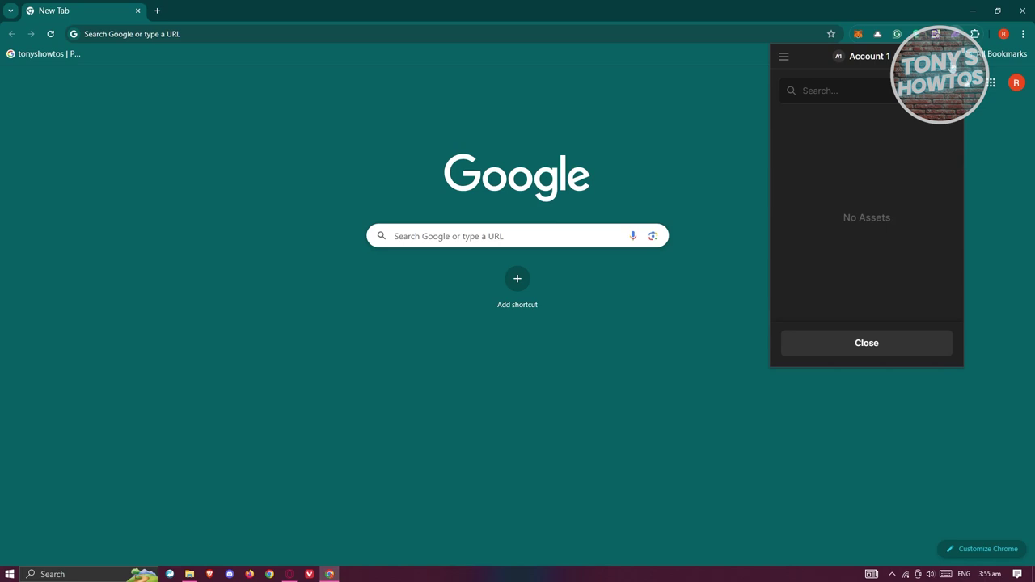
left_click(866, 343)
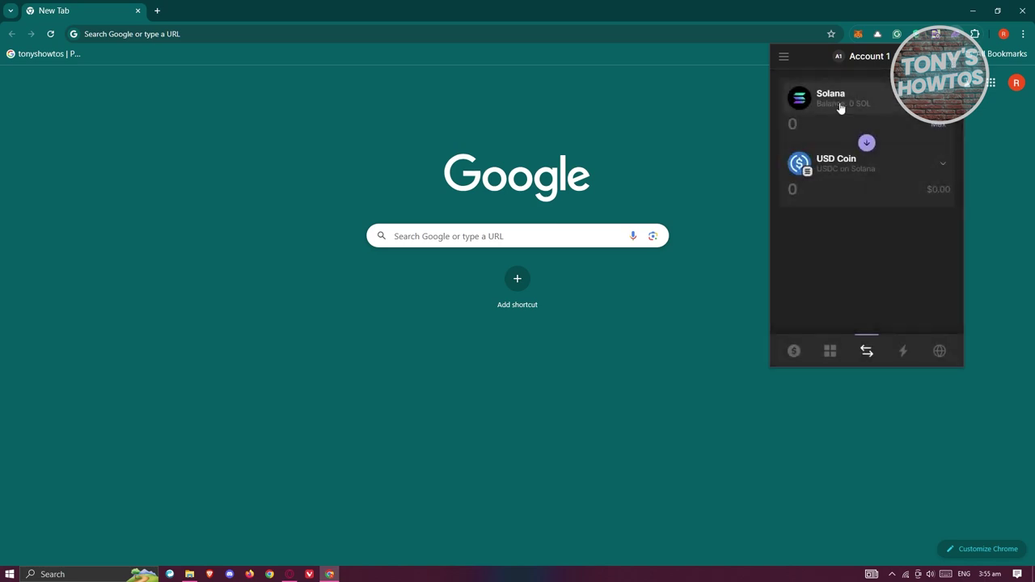
left_click(938, 166)
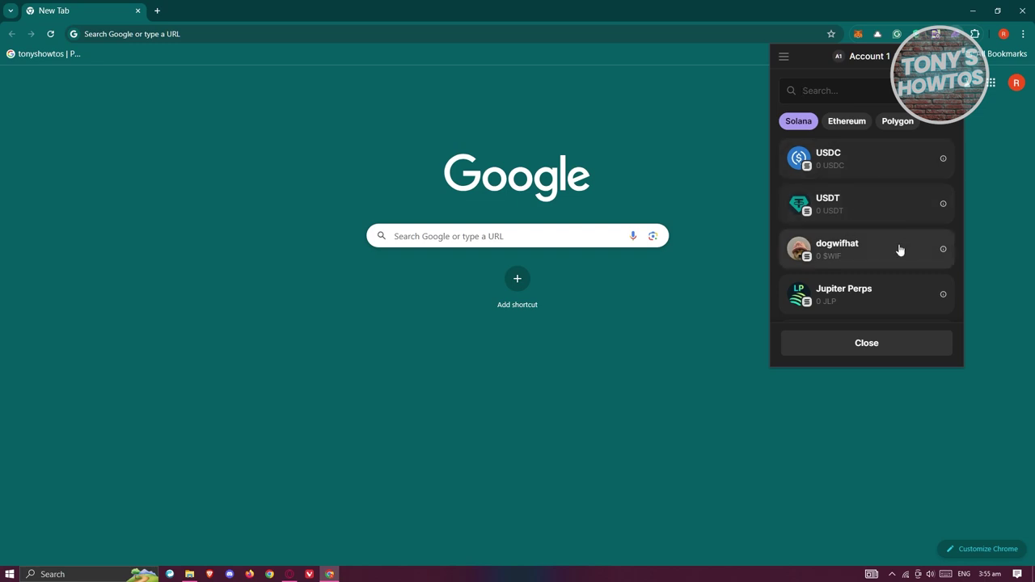
scroll(887, 233, "down", 1)
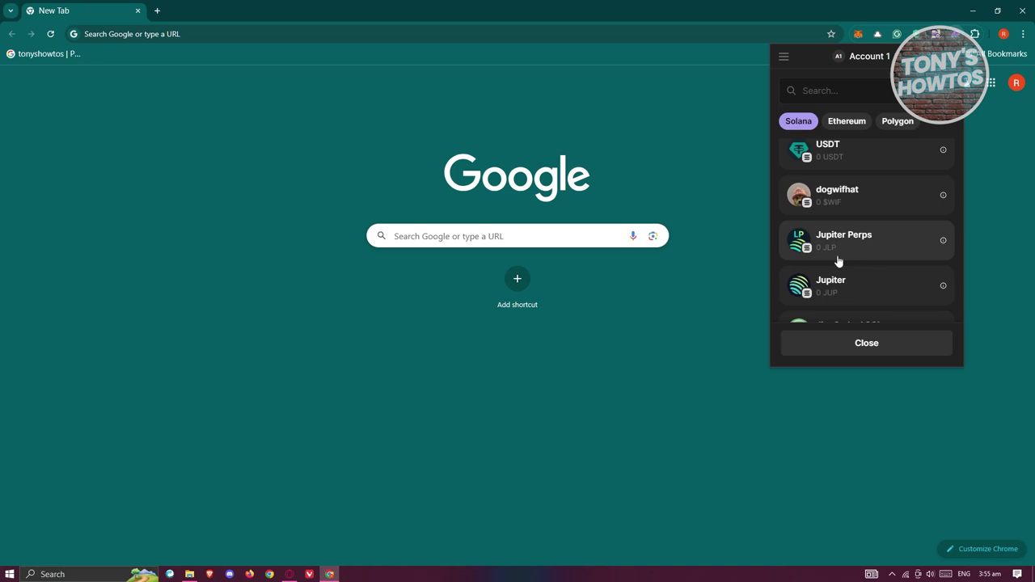
scroll(867, 252, "down", 5)
scroll(857, 251, "up", 6)
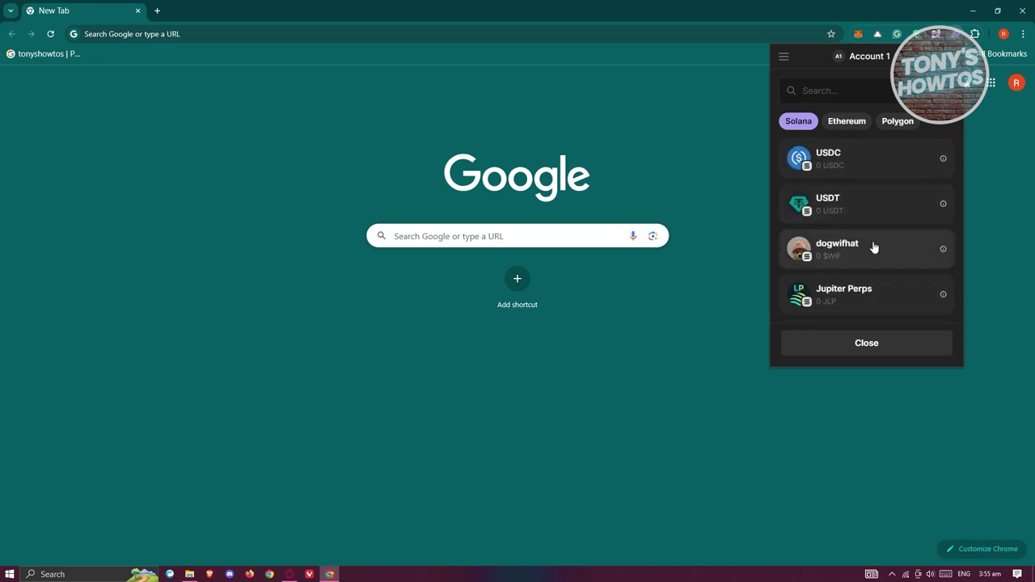
left_click(874, 343)
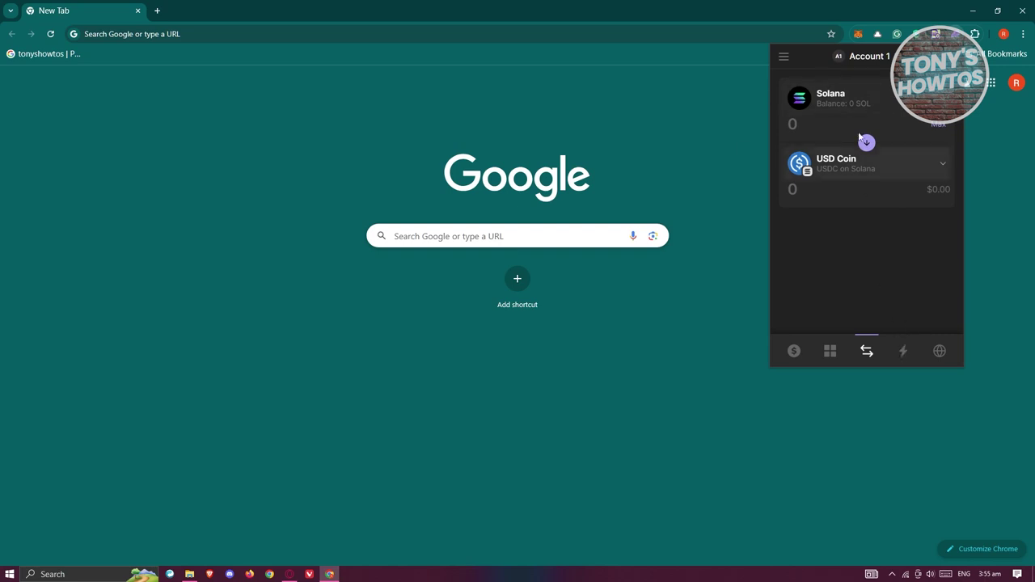
Browse Activity and Explore's Tokens, Collections, Quests and Learn sections, then return to the wallet home
left_click(906, 353)
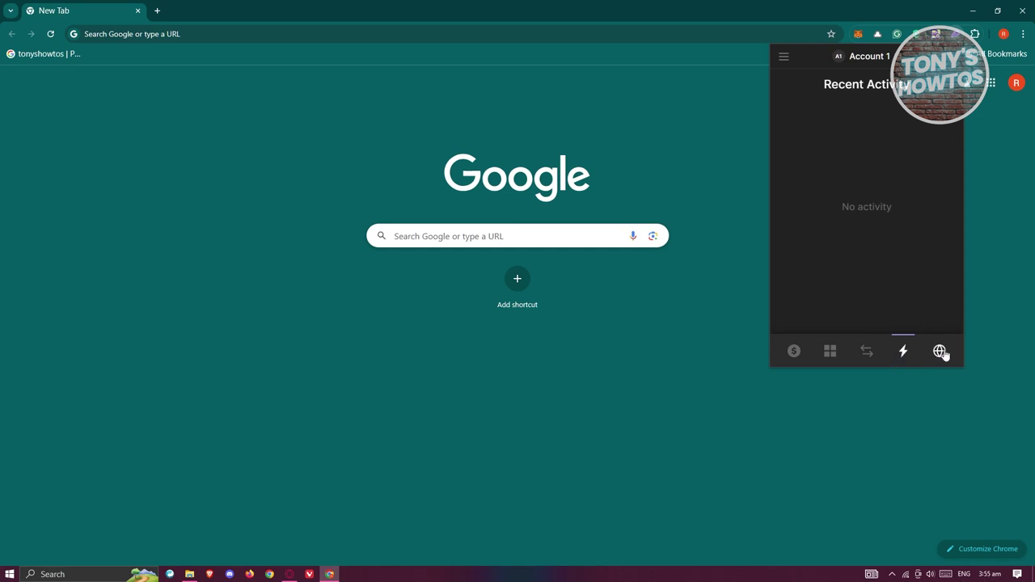
left_click(940, 352)
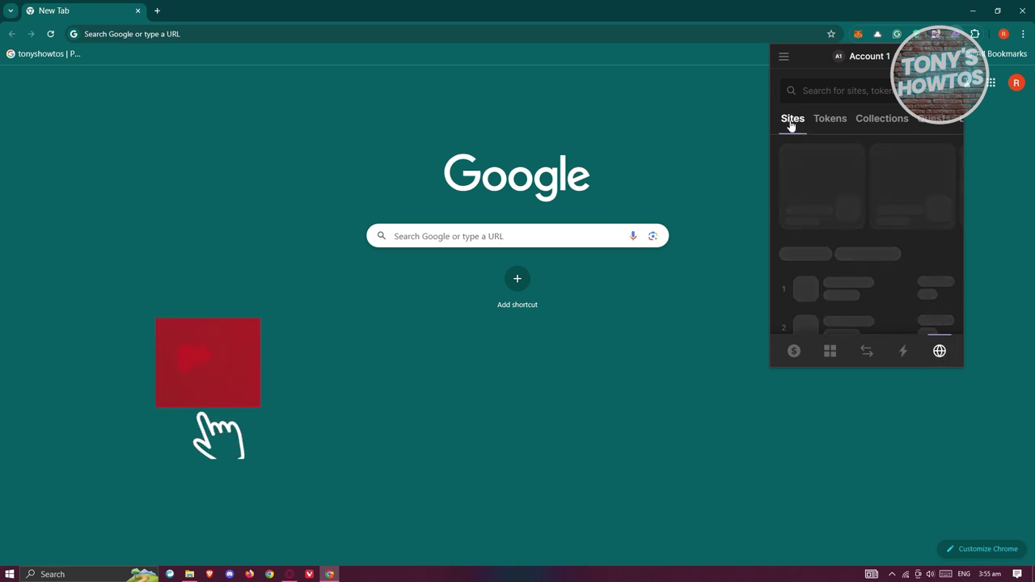
left_click(827, 119)
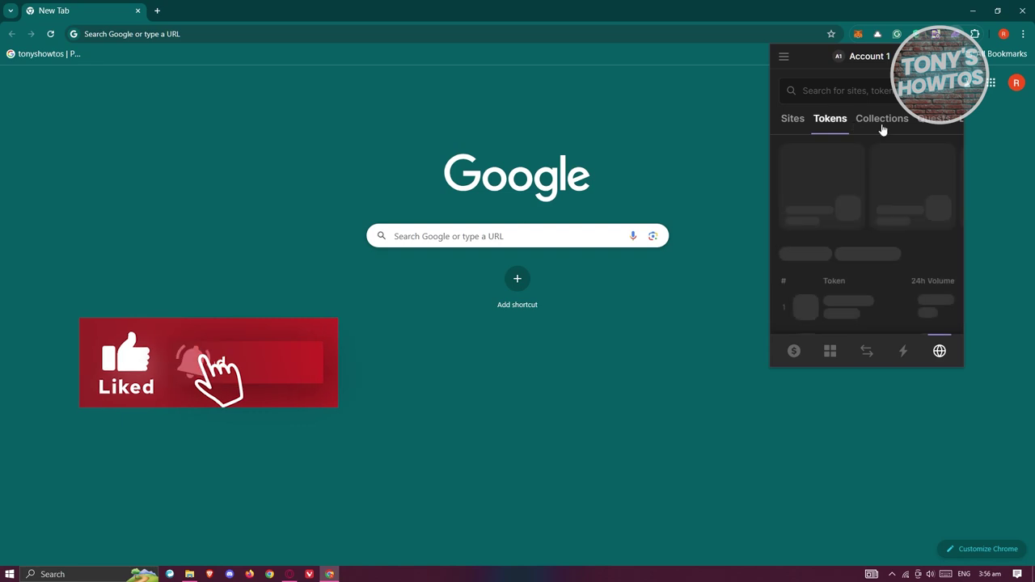
left_click(882, 123)
left_click(934, 122)
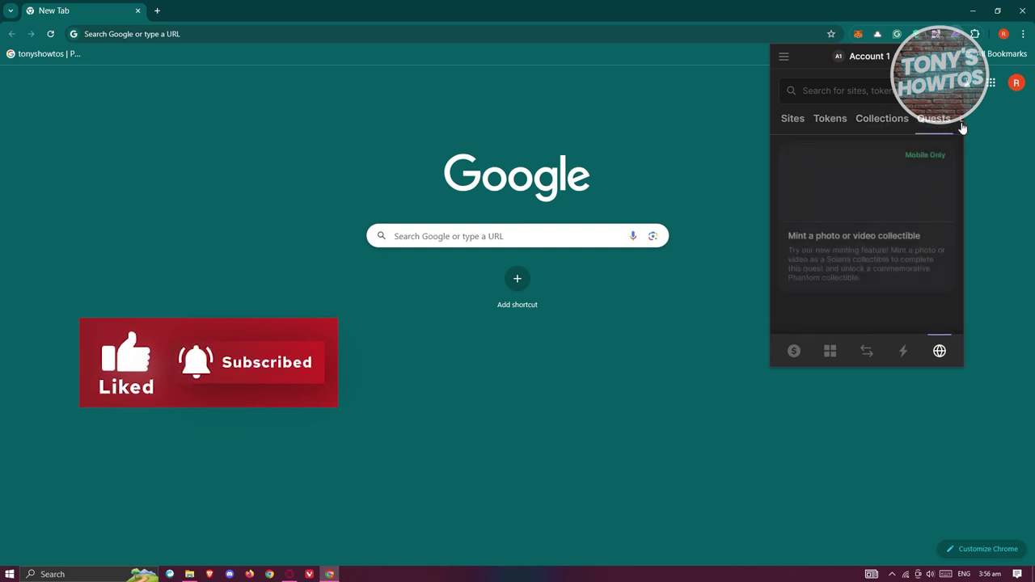
left_click(958, 123)
left_click(795, 351)
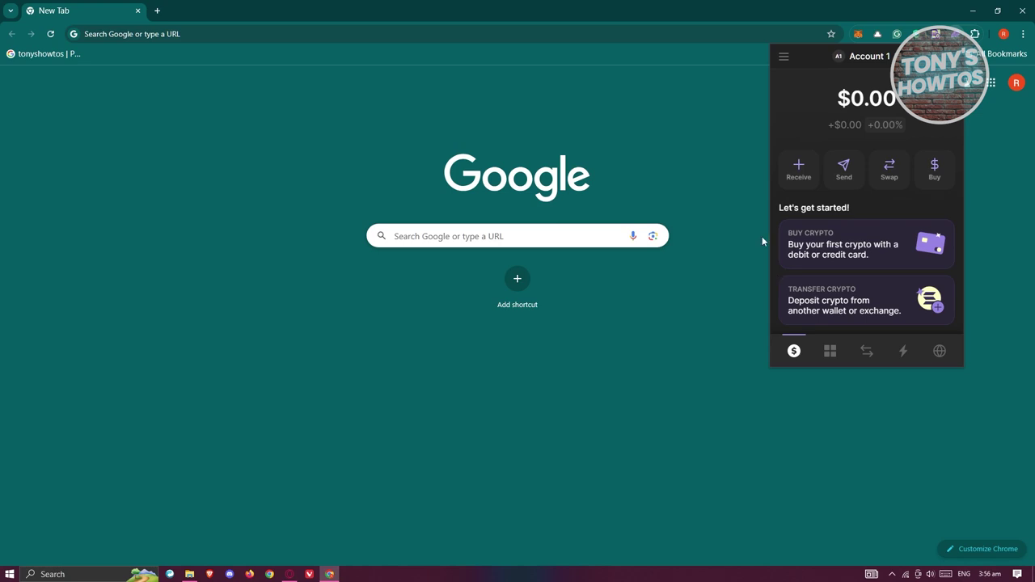
Copy the Solana and Bitcoin receiving addresses, then bring up the Send token picker
left_click(804, 180)
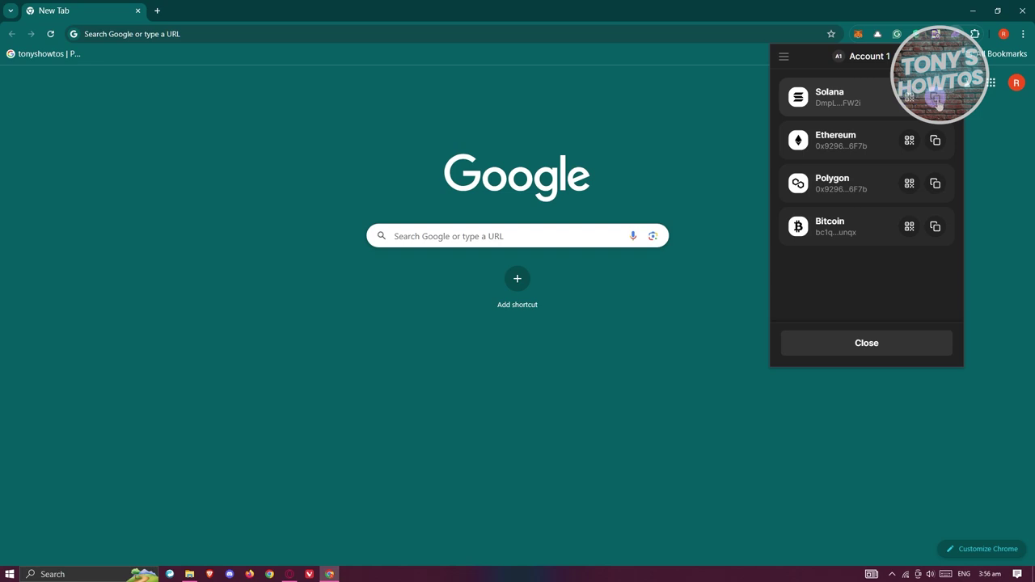
left_click(935, 97)
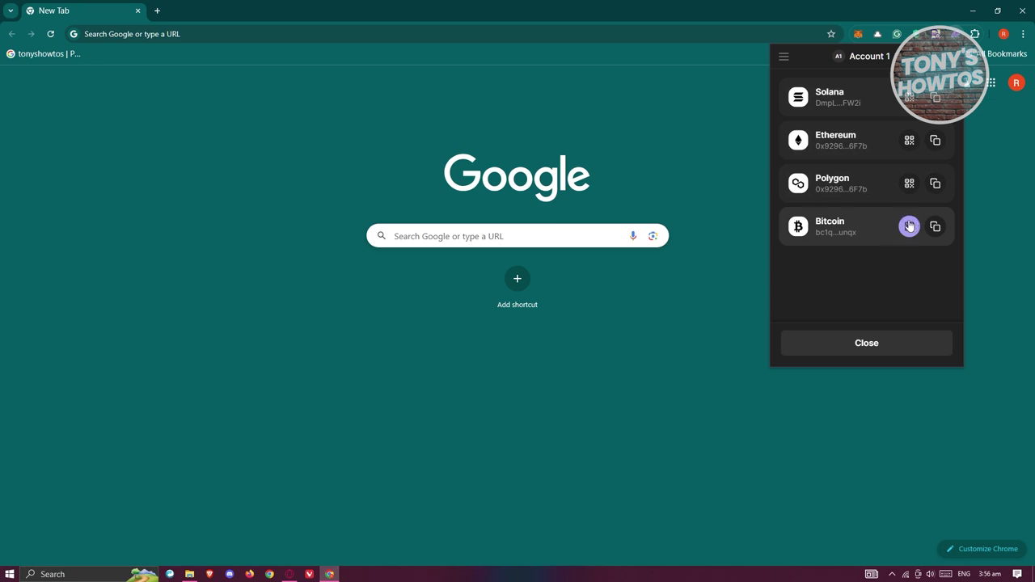
left_click(935, 227)
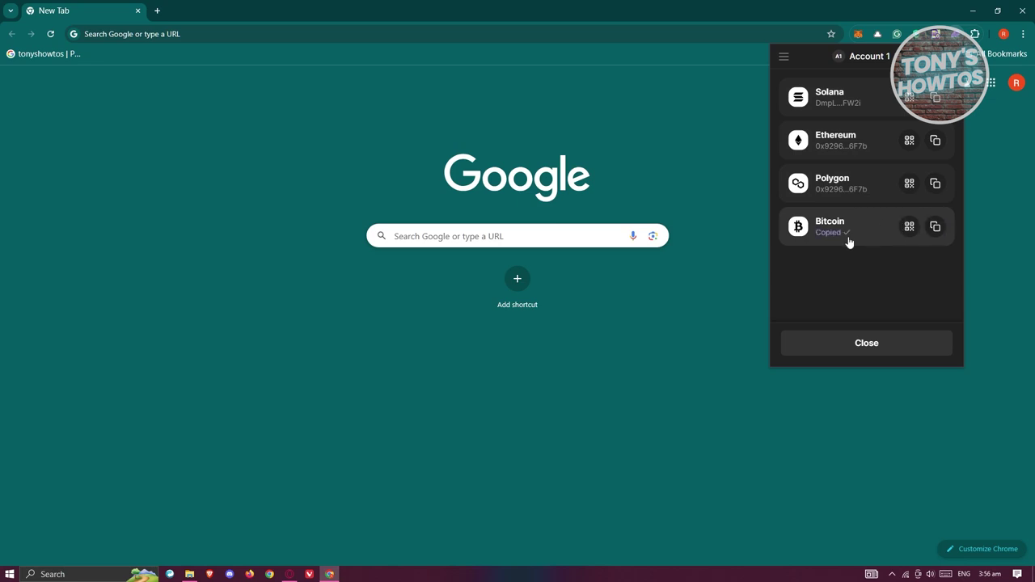
left_click(865, 343)
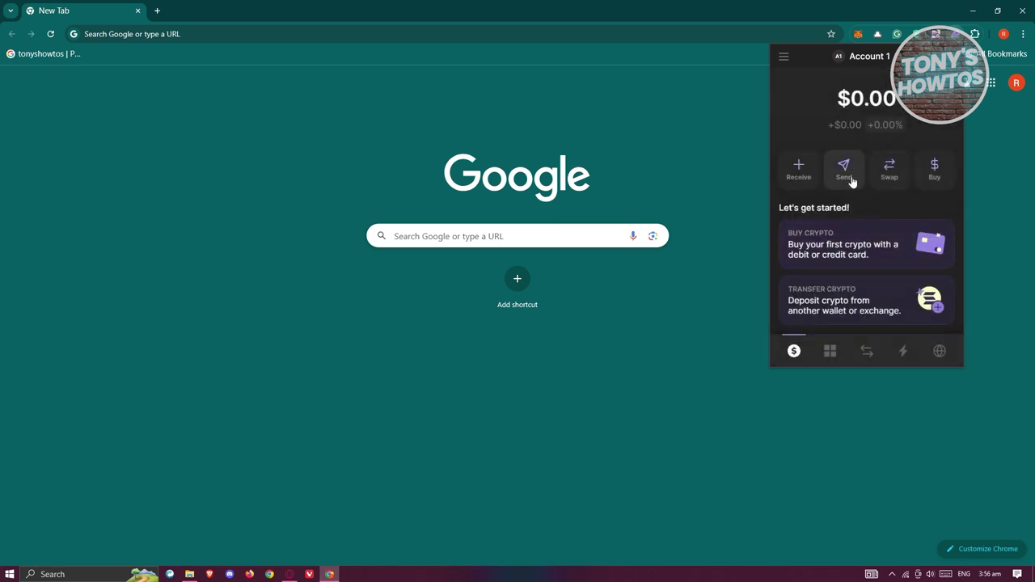
left_click(853, 176)
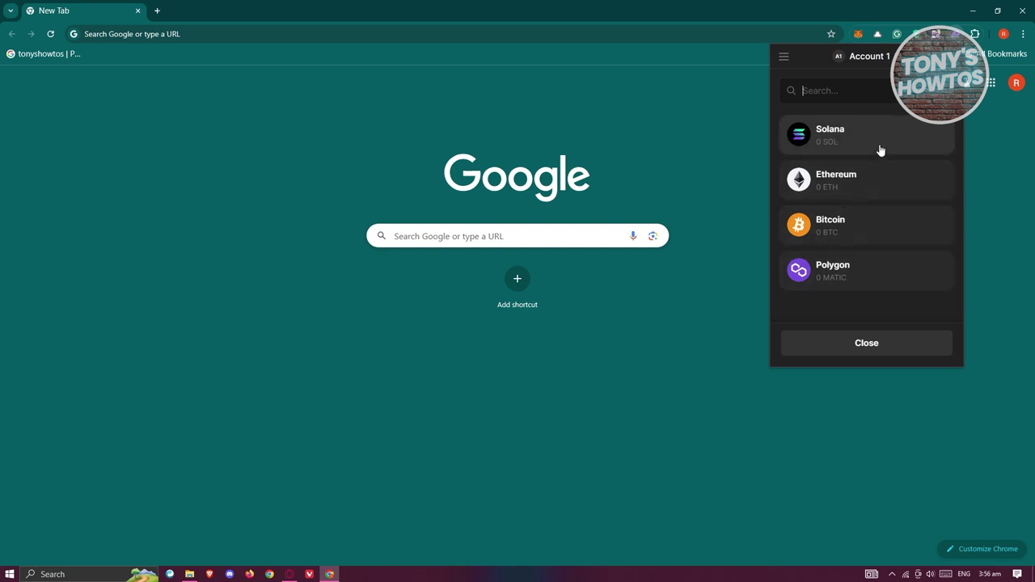
left_click(879, 196)
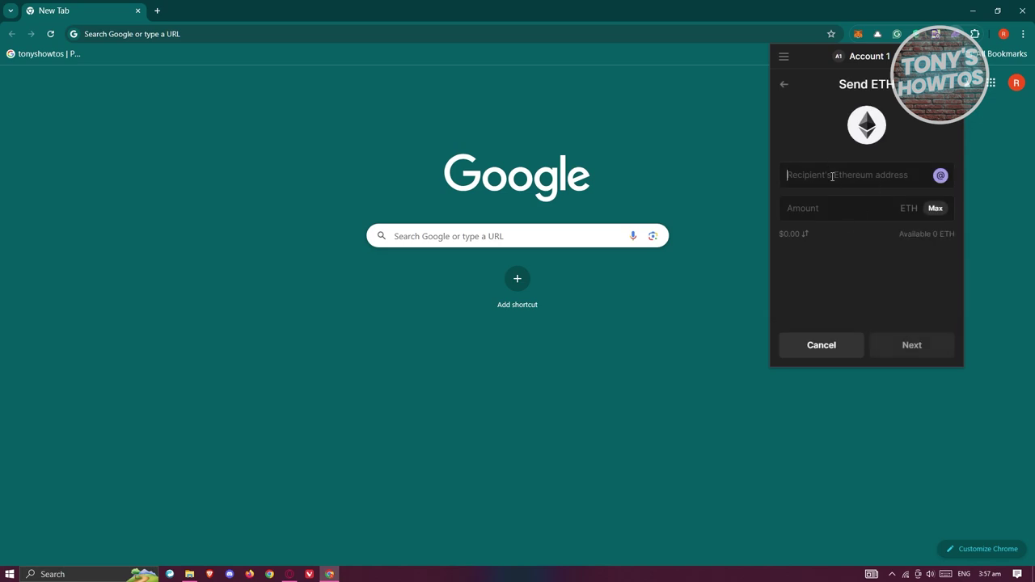
left_click(862, 206)
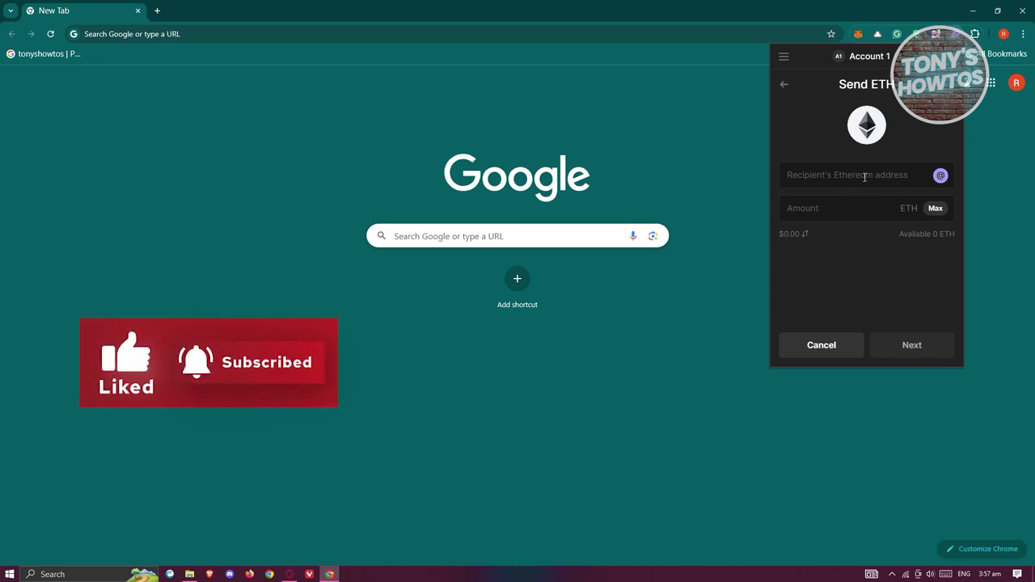
left_click(785, 85)
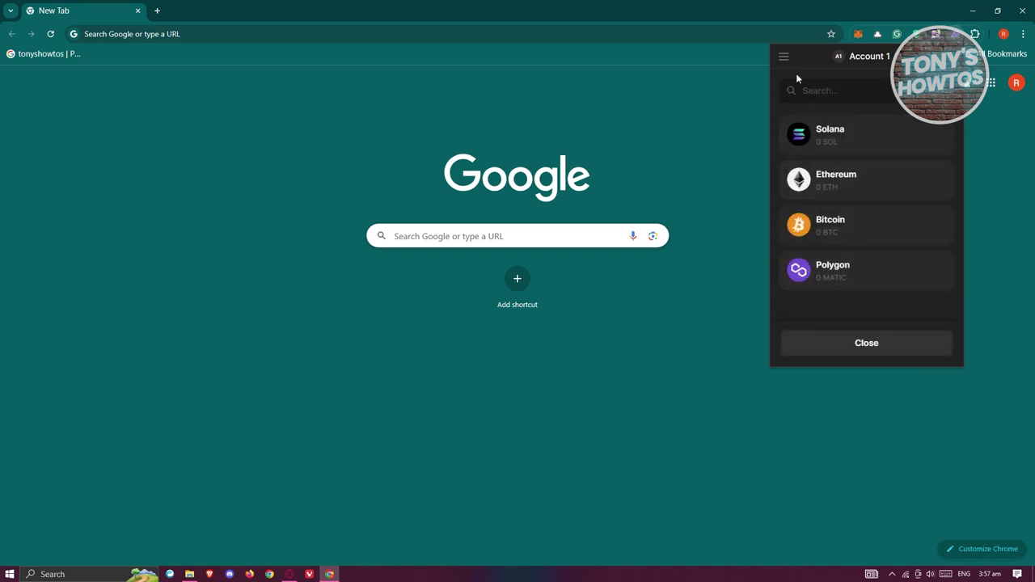
left_click(877, 346)
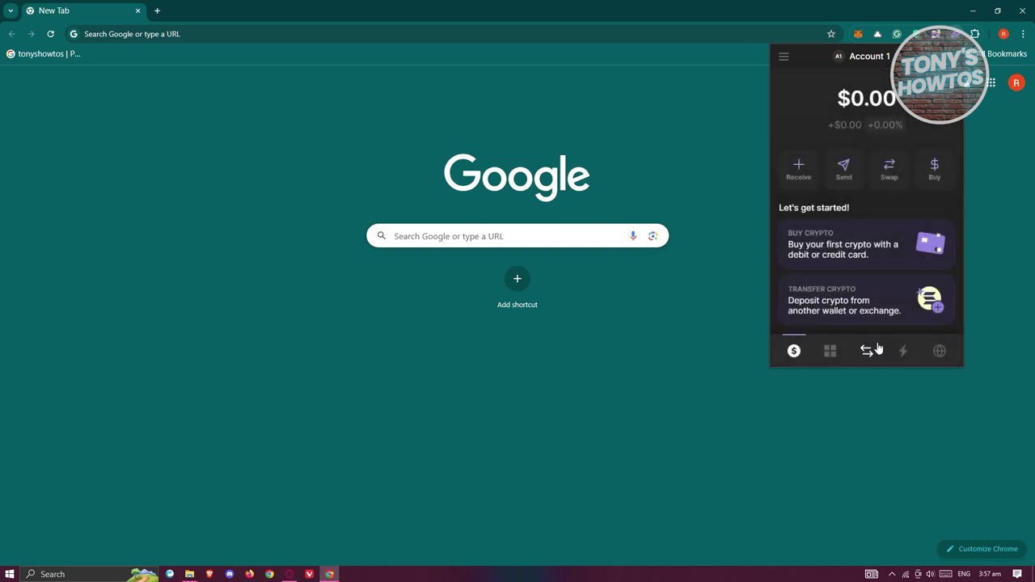
left_click(889, 170)
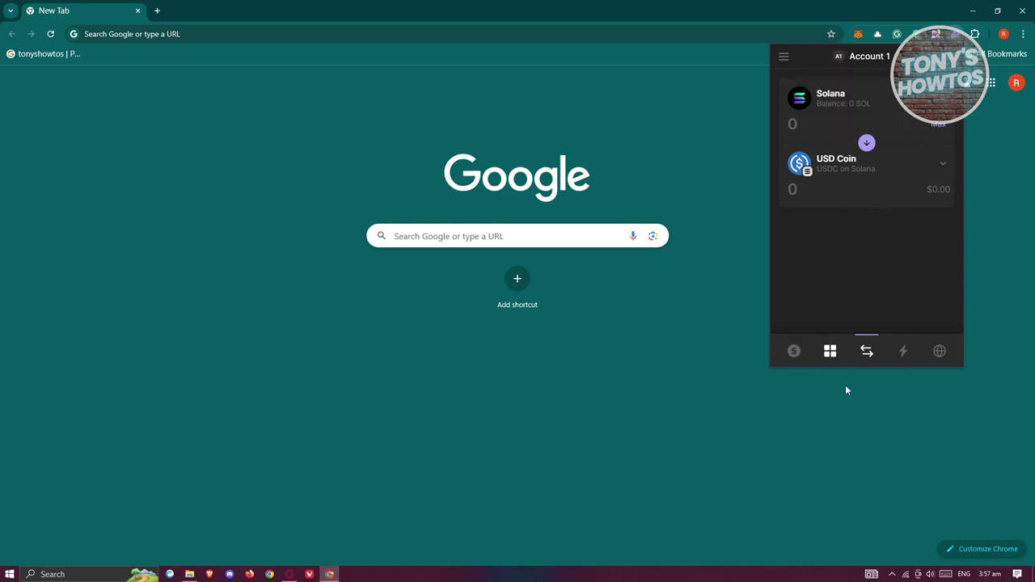
left_click(796, 353)
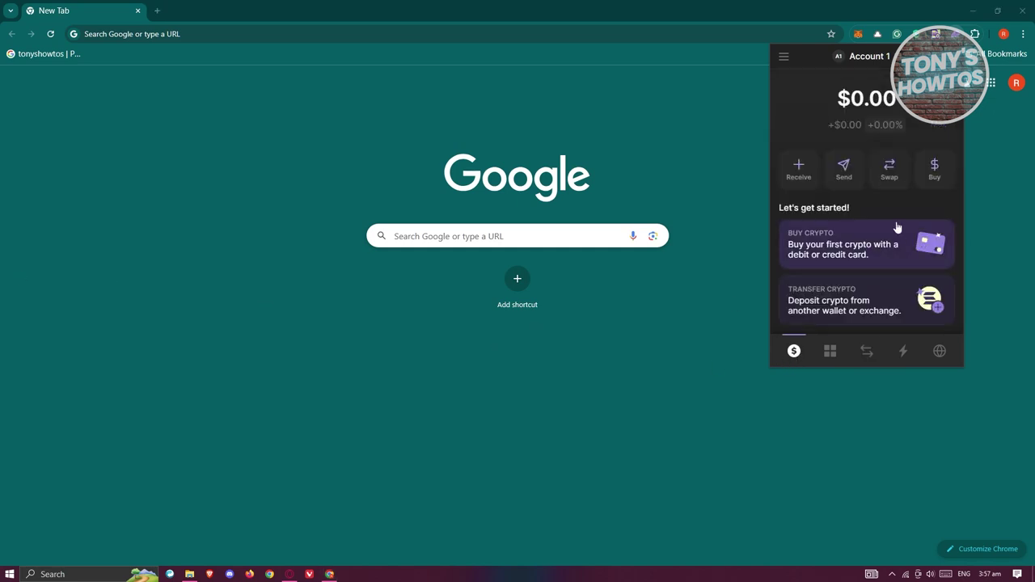
Start a crypto purchase and pick Ethereum from the token list for Account 1
left_click(943, 185)
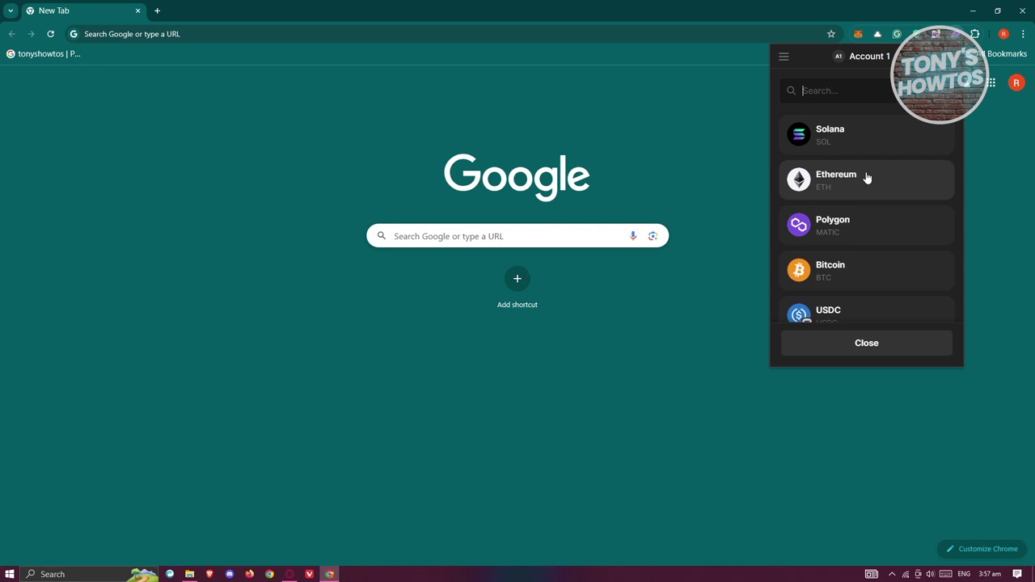
scroll(876, 223, "down", 2)
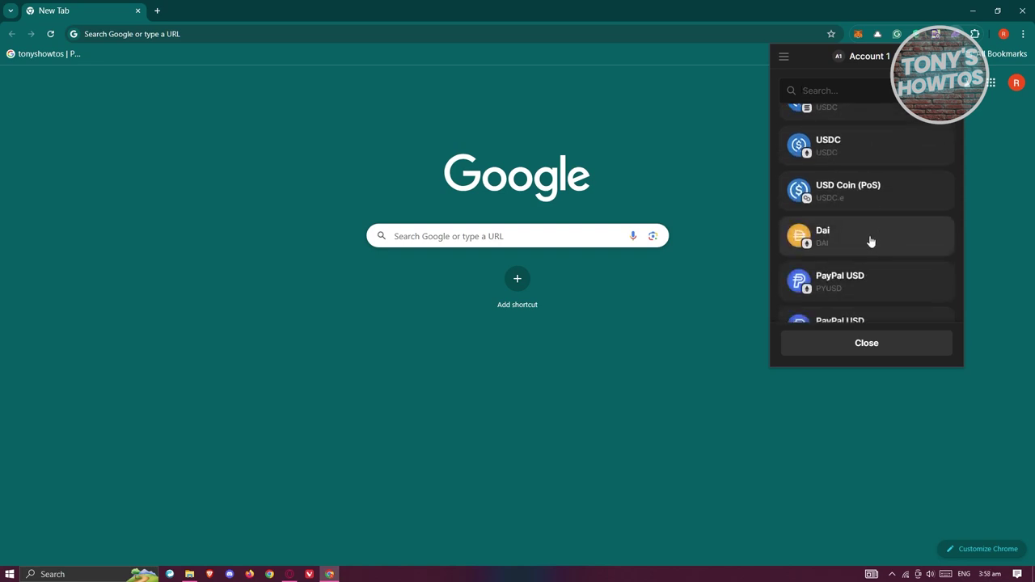
scroll(871, 241, "up", 3)
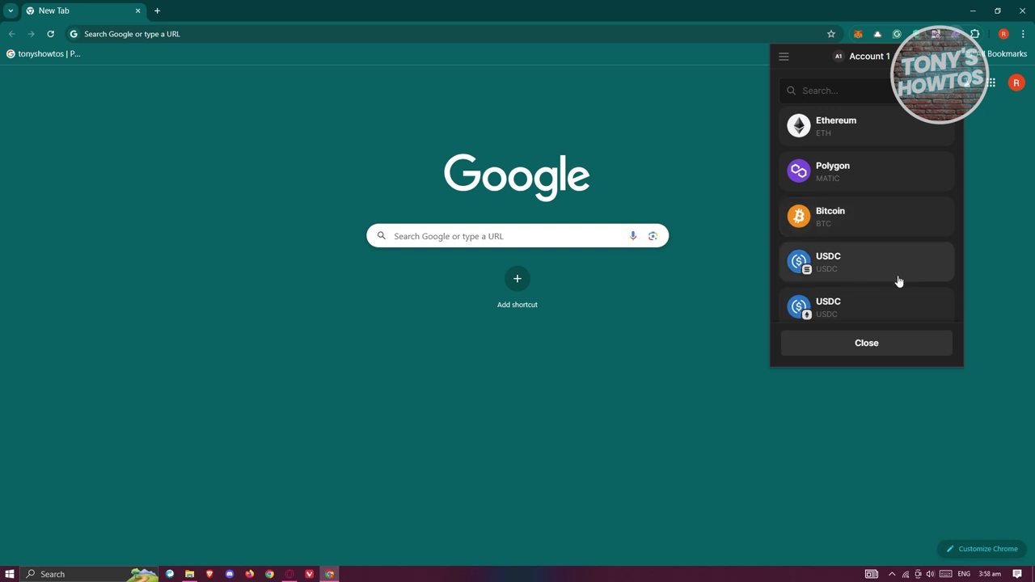
scroll(894, 280, "down", 2)
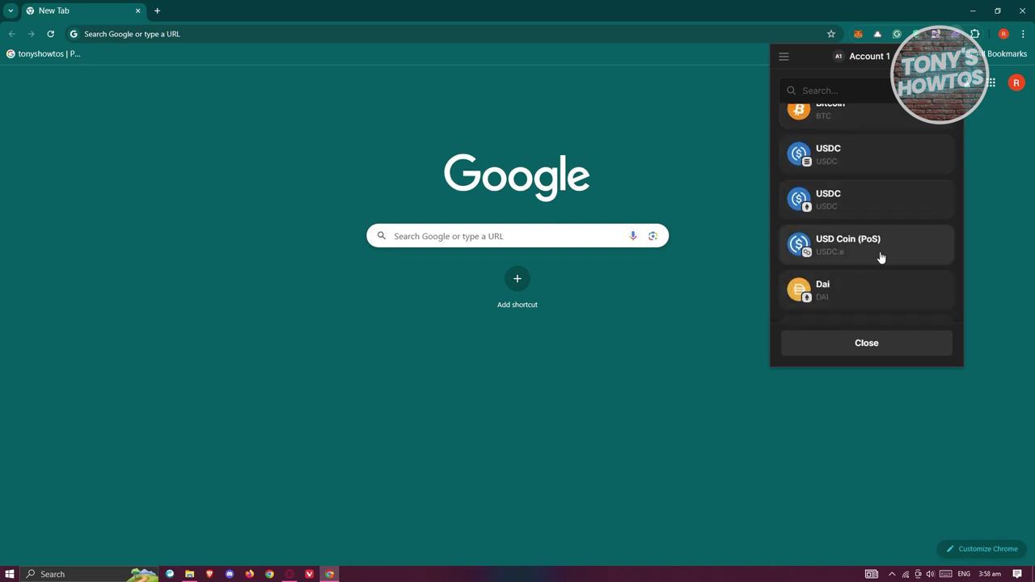
scroll(879, 251, "down", 2)
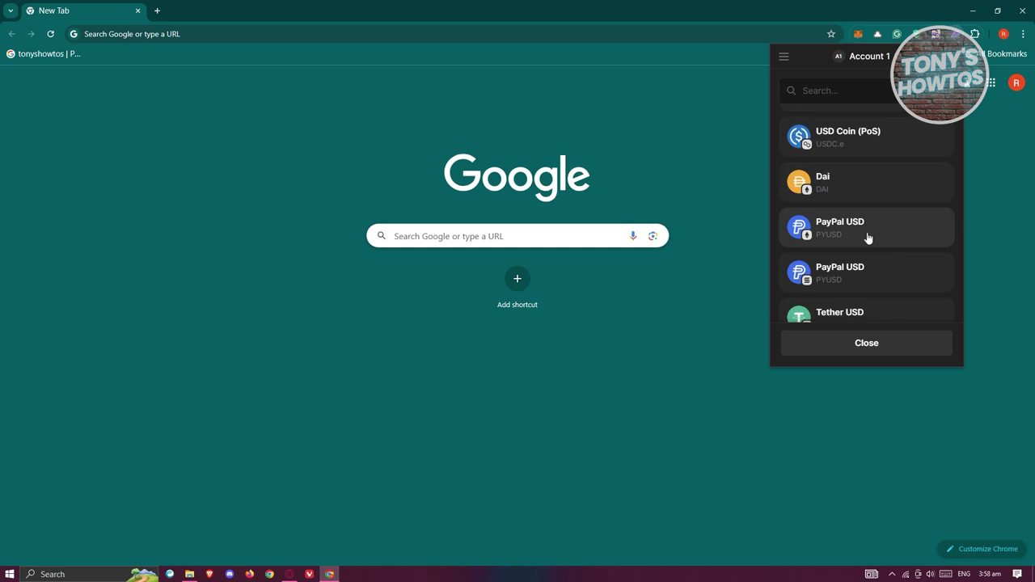
scroll(869, 236, "down", 2)
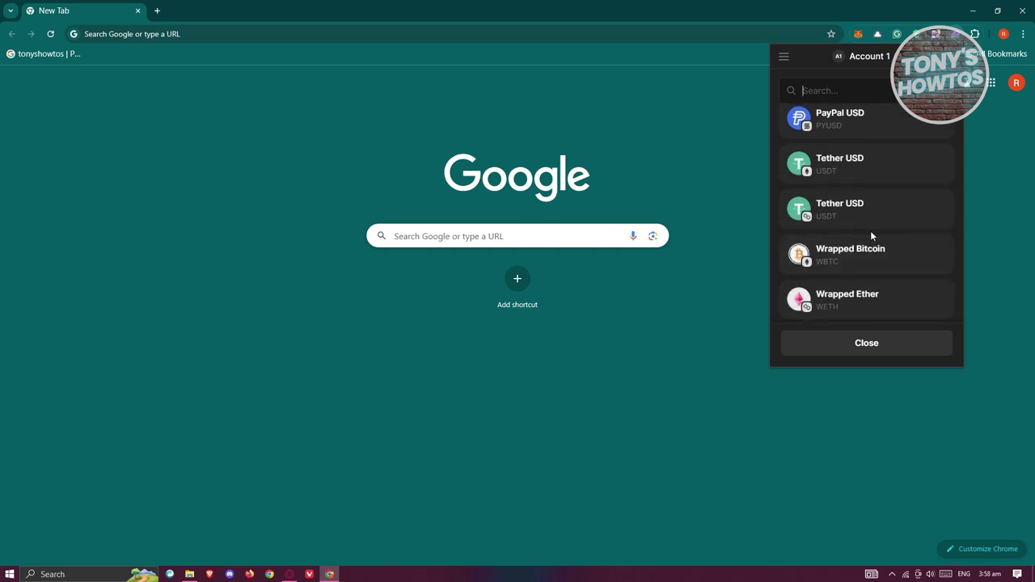
scroll(874, 233, "up", 8)
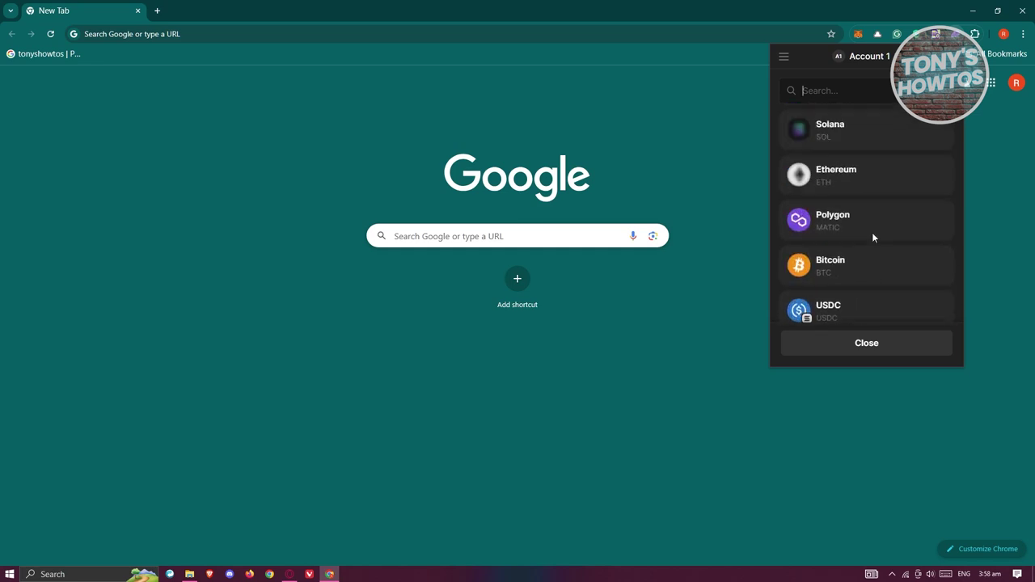
left_click(879, 185)
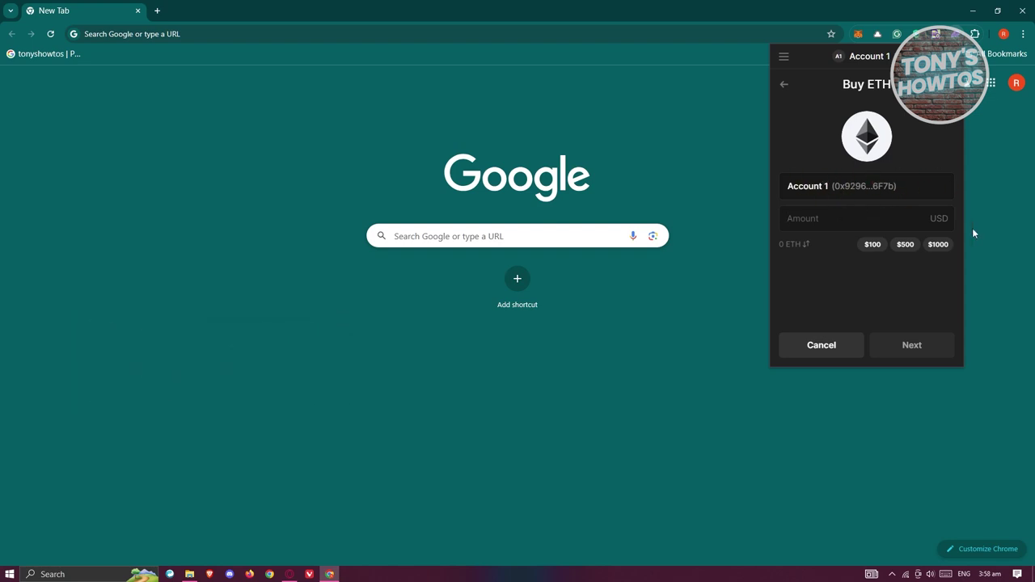
Enter 100 USD (~0.0321 ETH) and continue to providers such as MoonPay and PayPal
mouse_move(864, 59)
type("100")
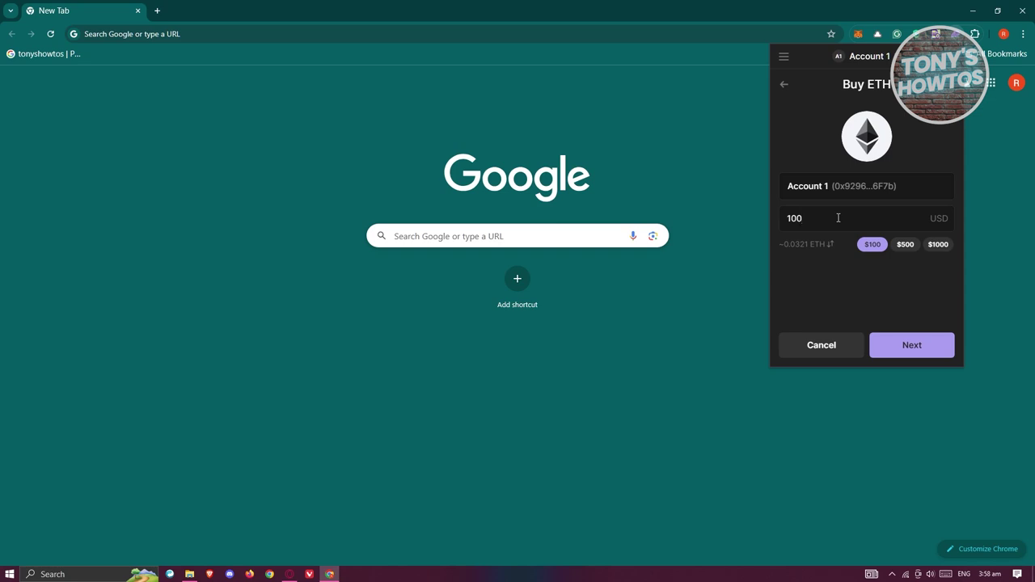
left_click(934, 348)
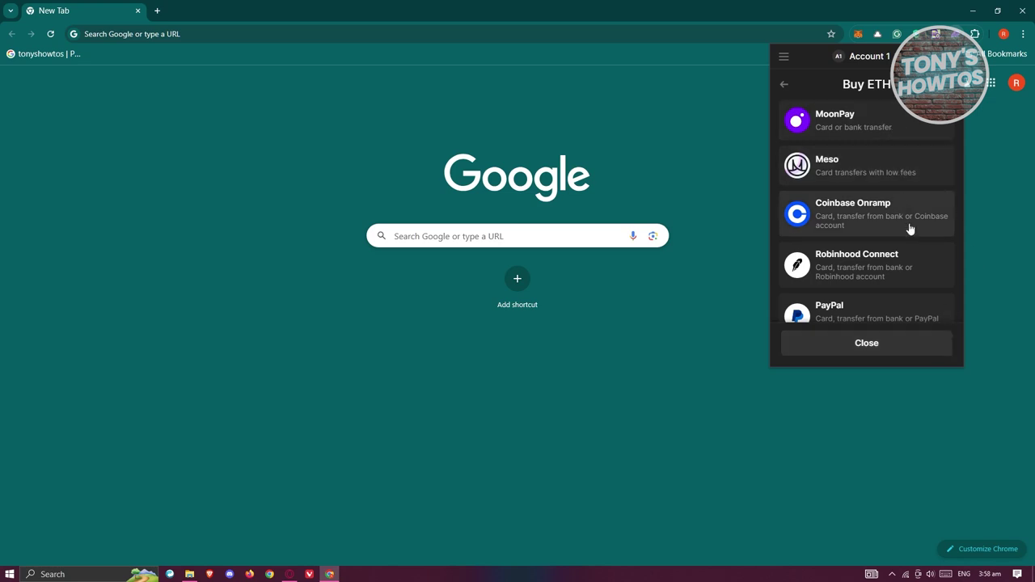
scroll(910, 229, "down", 1)
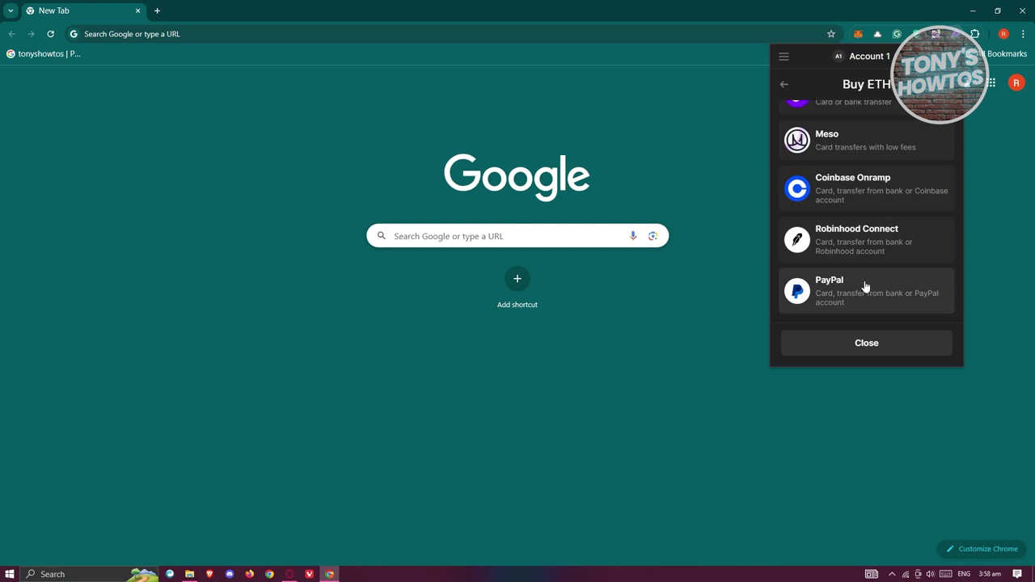
scroll(908, 254, "up", 1)
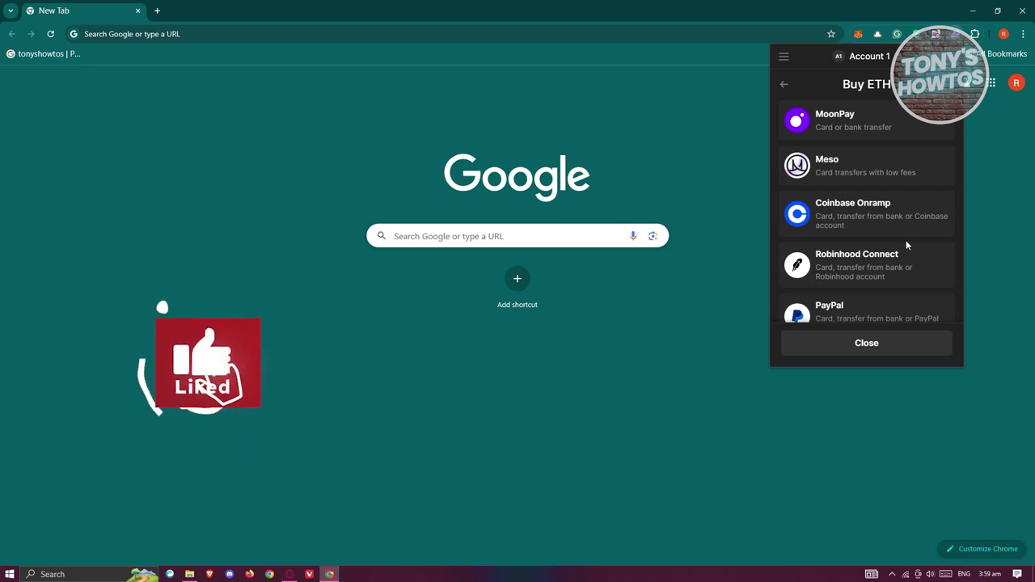
left_click(880, 127)
left_click_drag(89, 144, 398, 84)
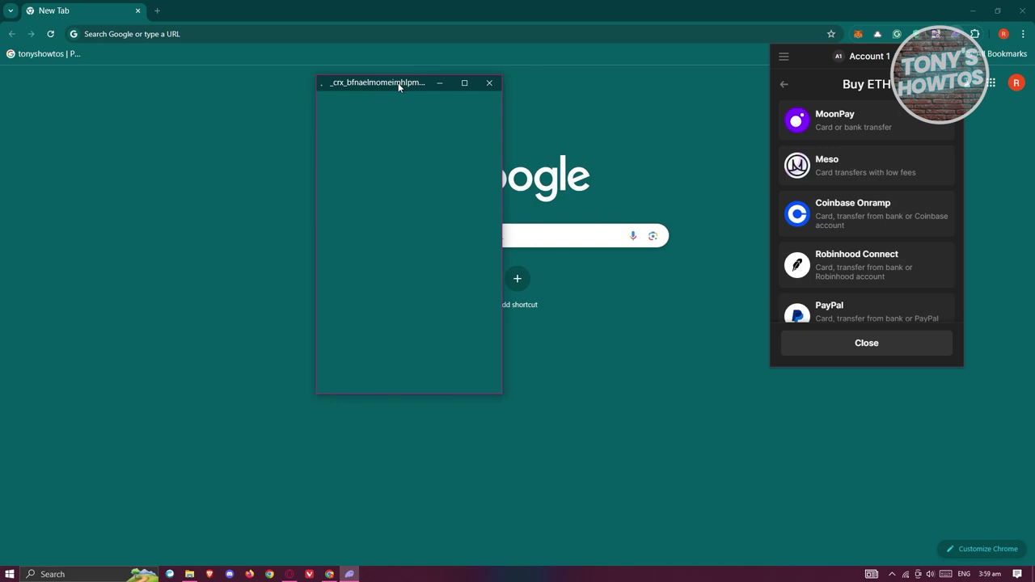